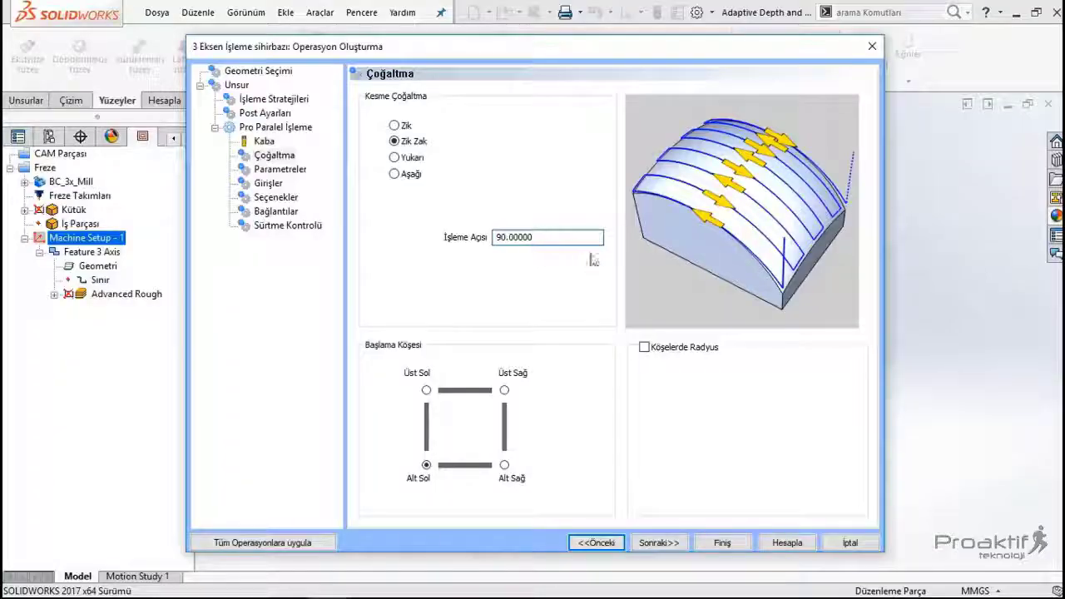
# Step: Keep the 90° machining angle and set the zigzag start corner to Üst Sol
pyautogui.moveTo(595, 240); pyautogui.dragTo(455, 241)
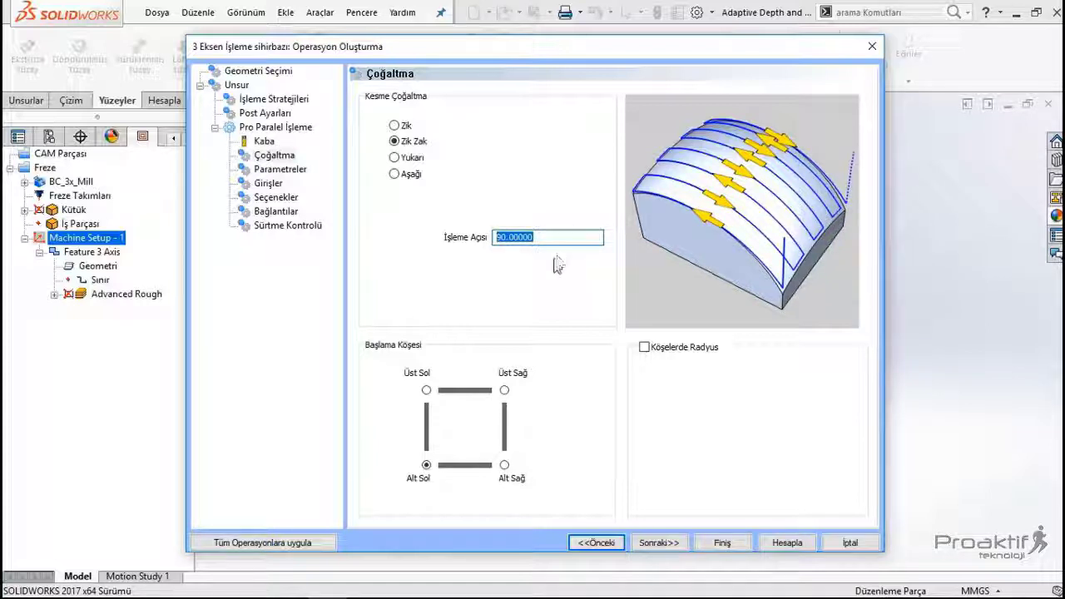
pyautogui.click(436, 401)
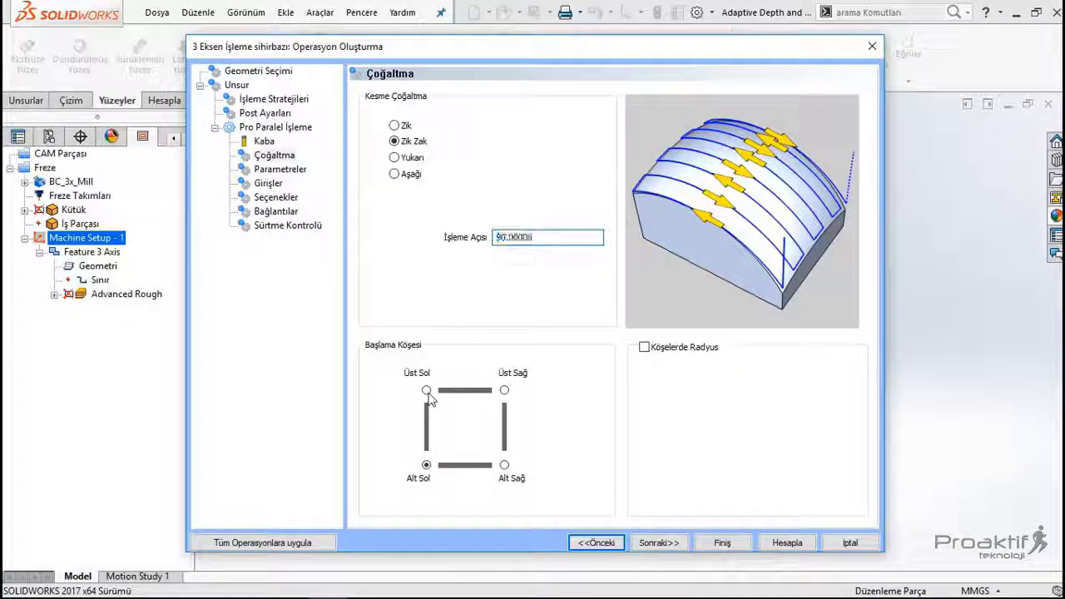
pyautogui.click(505, 391)
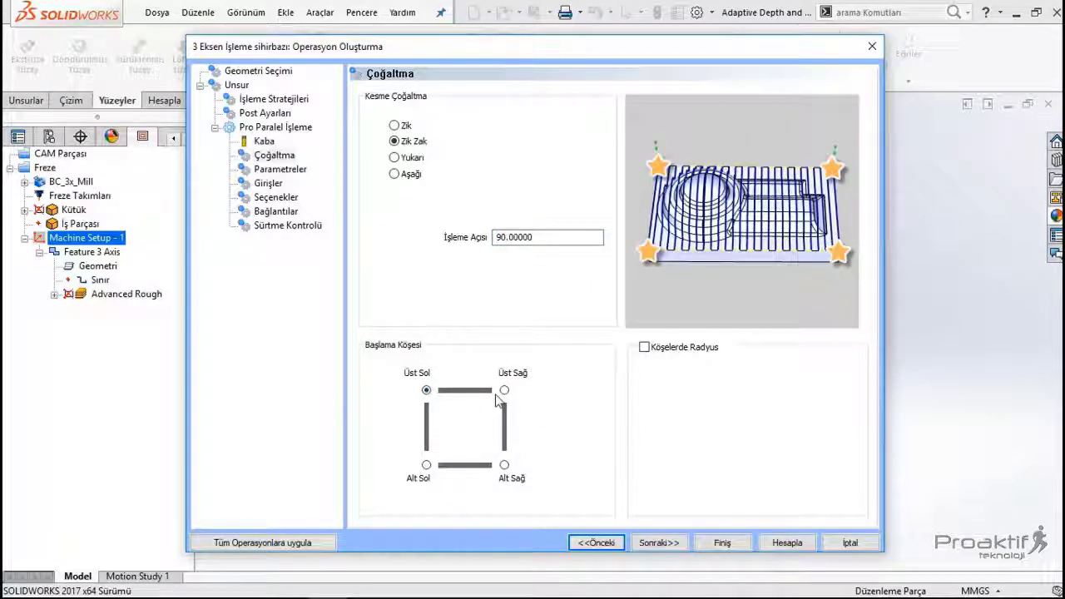
pyautogui.click(504, 465)
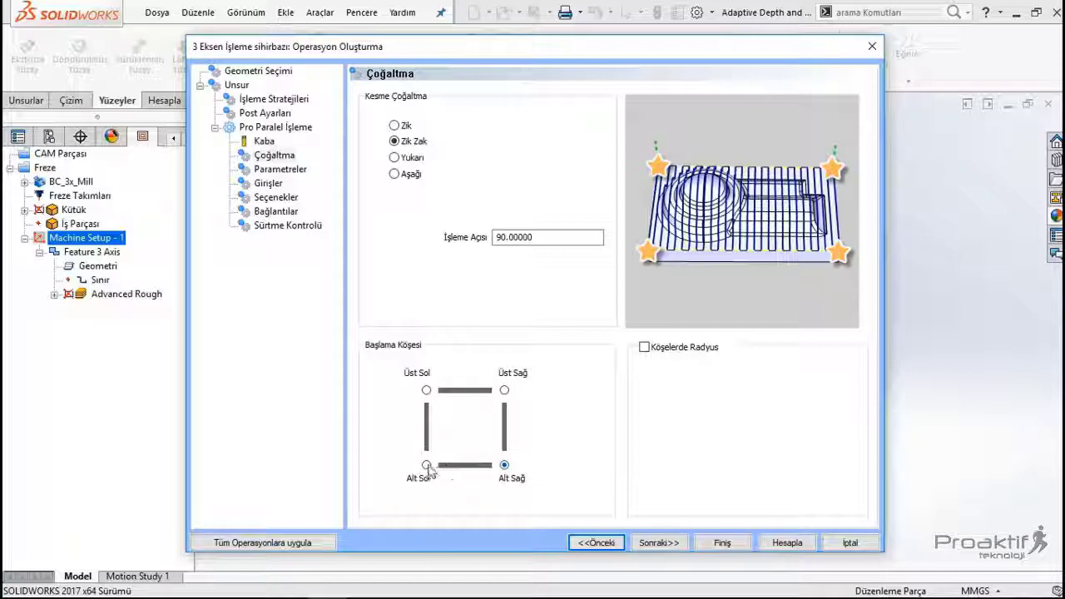
pyautogui.click(427, 466)
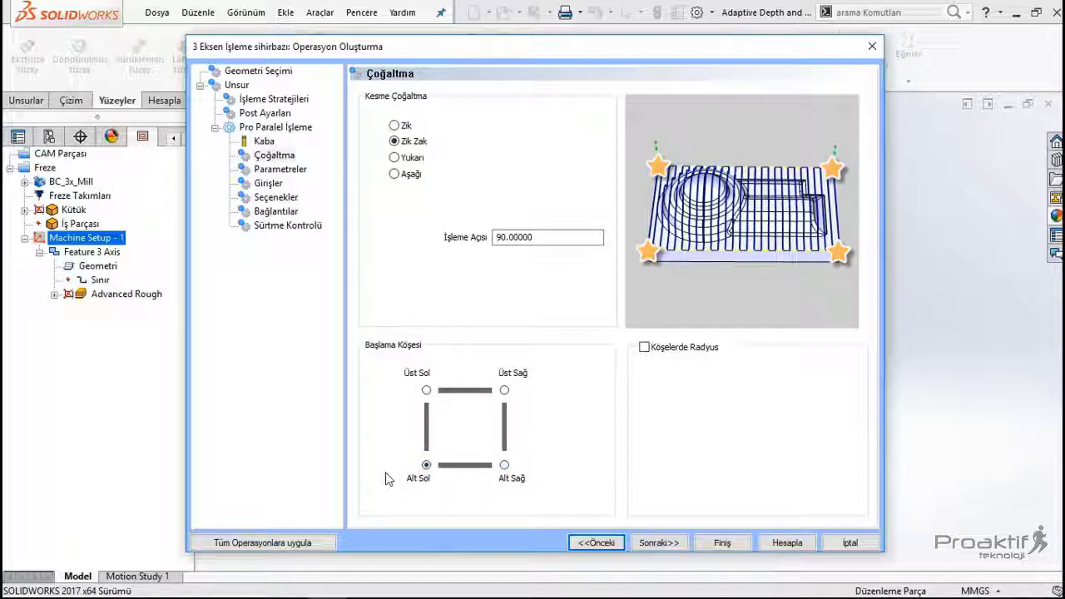
pyautogui.click(427, 392)
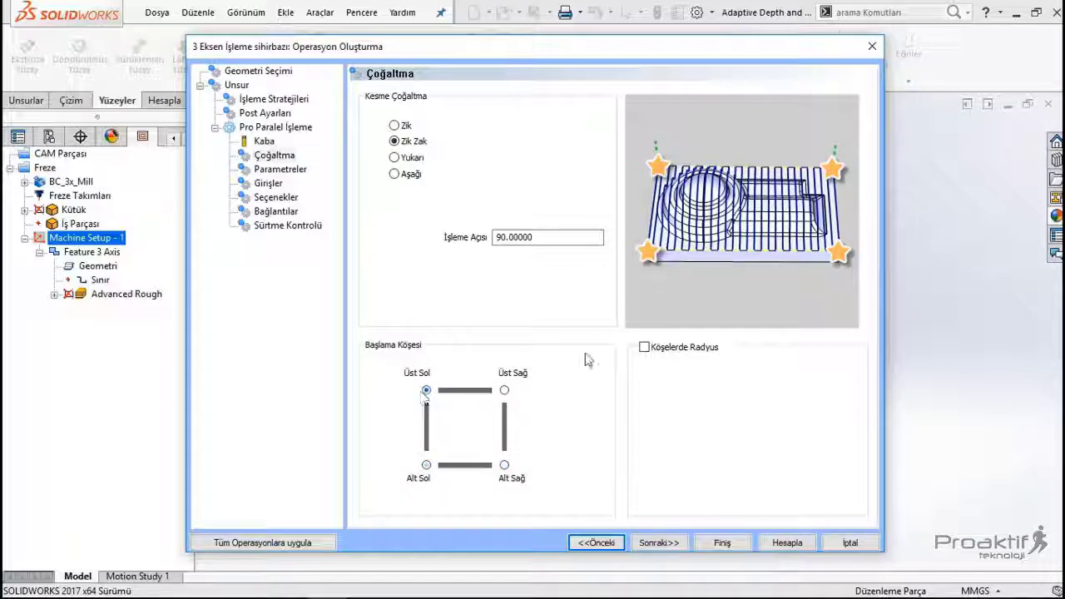
# Step: Try Köşelerde Radyus with its 2.54 corner radius, then leave corner rounding off
pyautogui.click(681, 350)
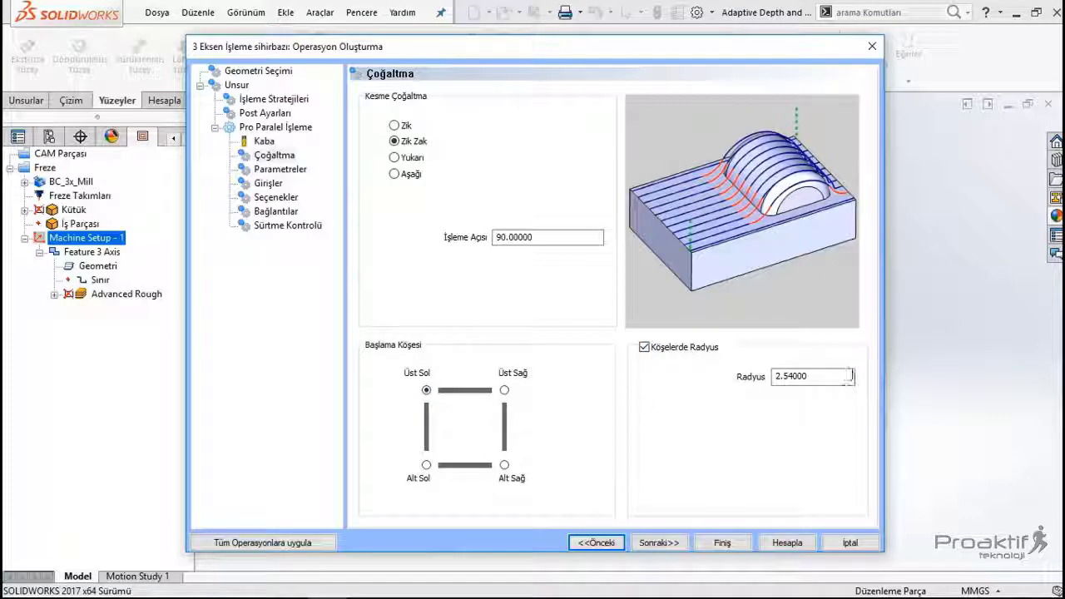
pyautogui.click(845, 376)
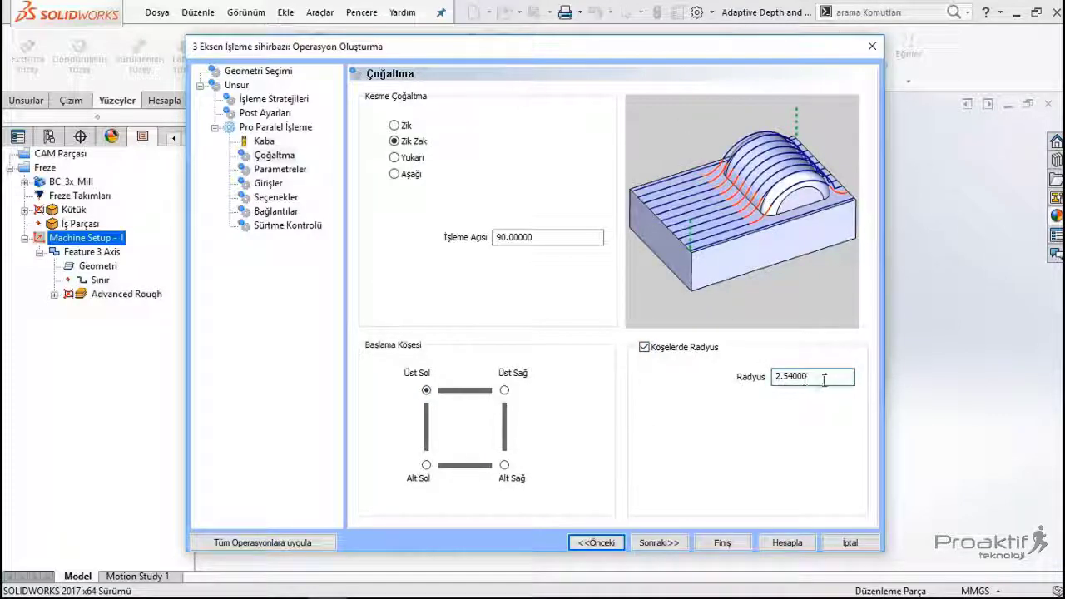
pyautogui.moveTo(823, 376); pyautogui.dragTo(767, 379)
pyautogui.click(645, 347)
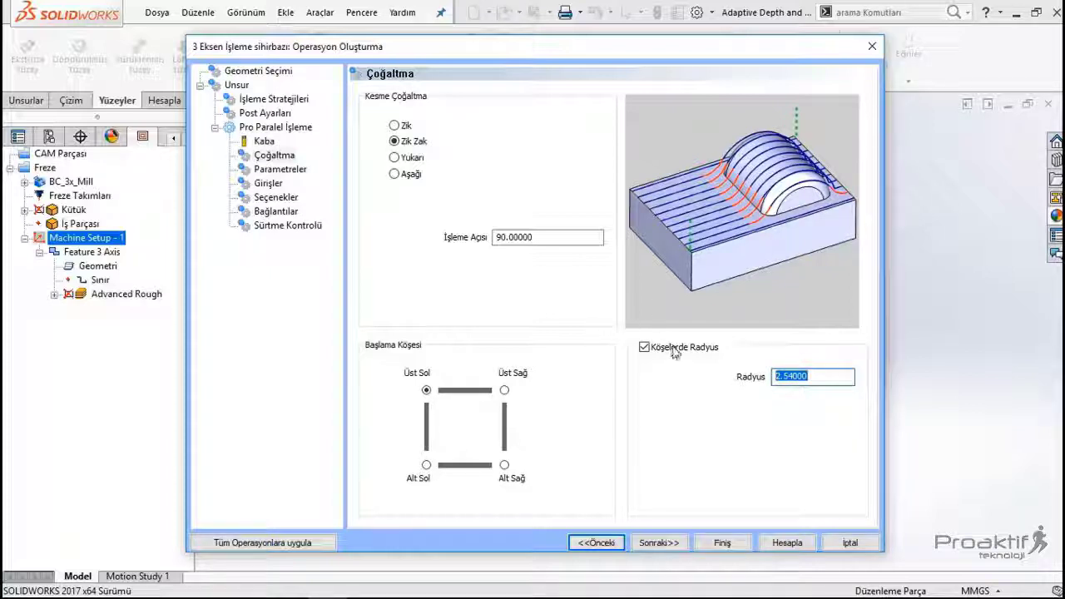
# Step: On Parametreler, keep the Standart stepover type after trying Adaptive and Dikdörtgen
pyautogui.click(654, 543)
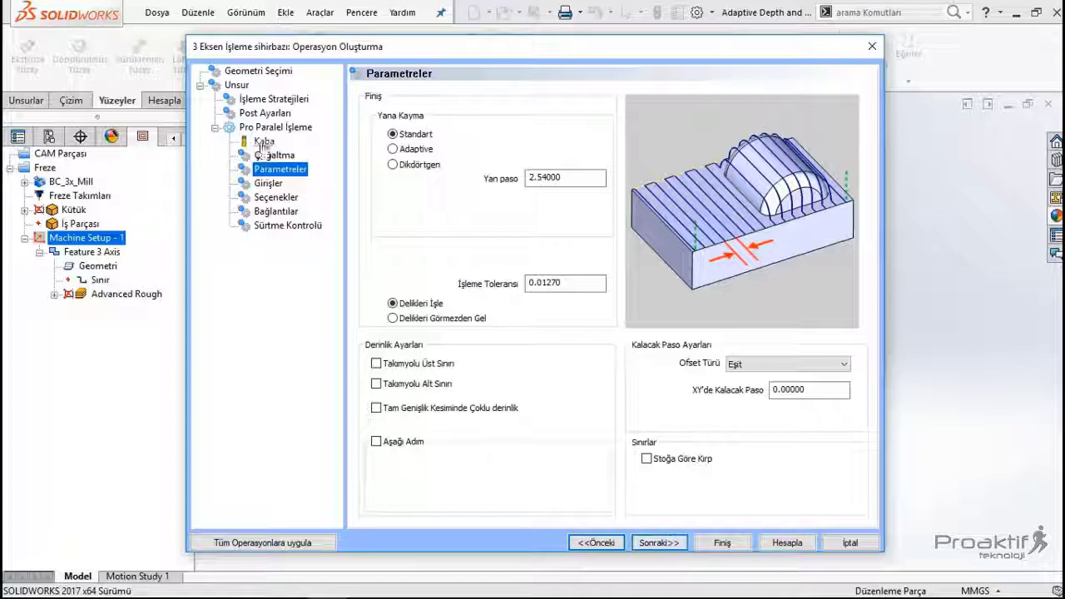
pyautogui.click(391, 138)
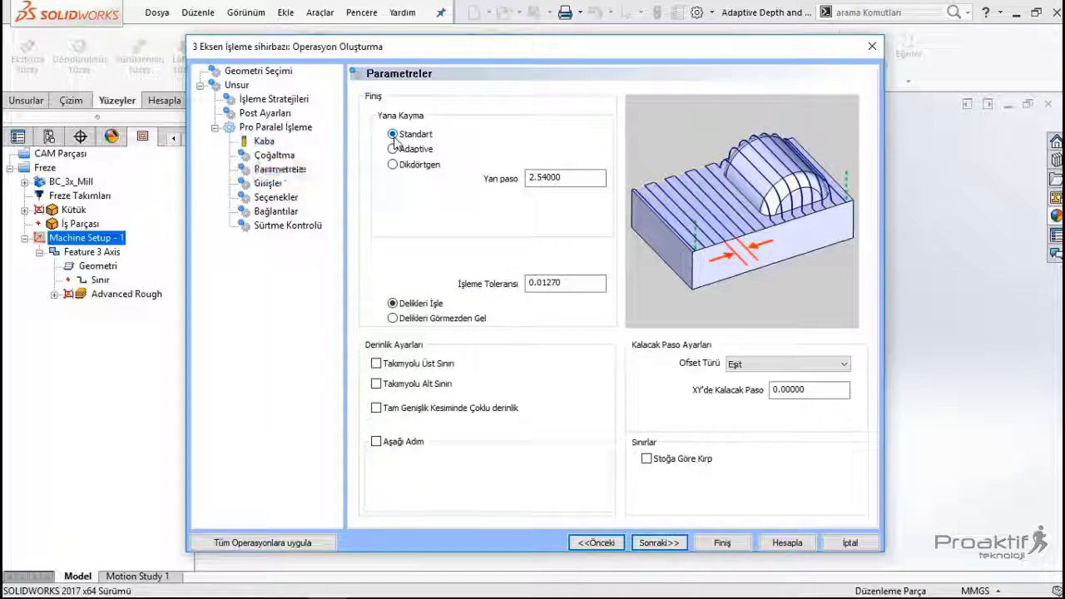
pyautogui.click(393, 149)
pyautogui.click(394, 165)
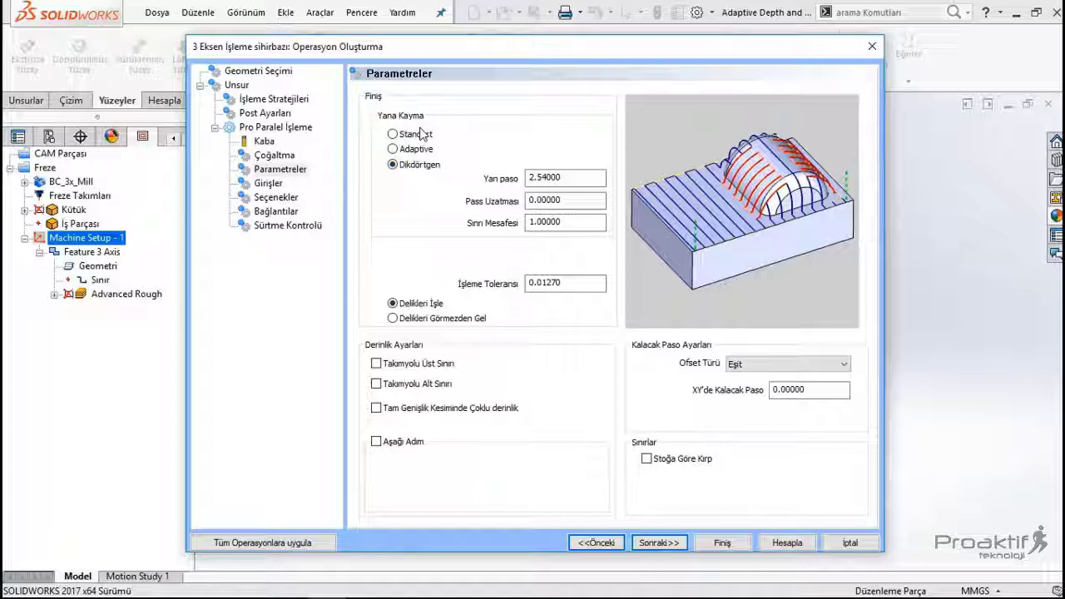
pyautogui.click(419, 151)
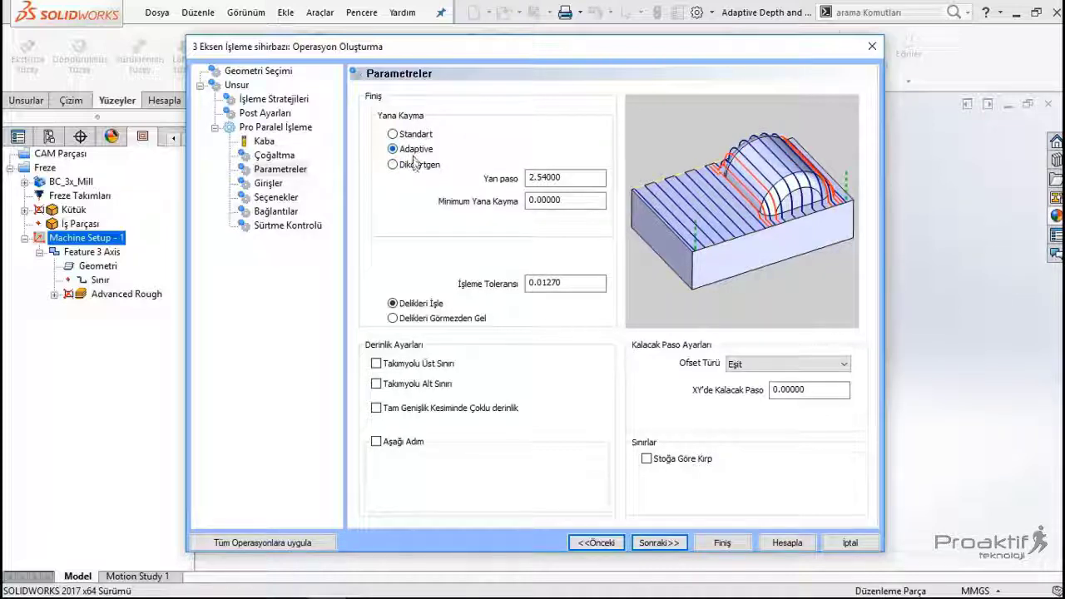
pyautogui.click(416, 165)
pyautogui.click(426, 135)
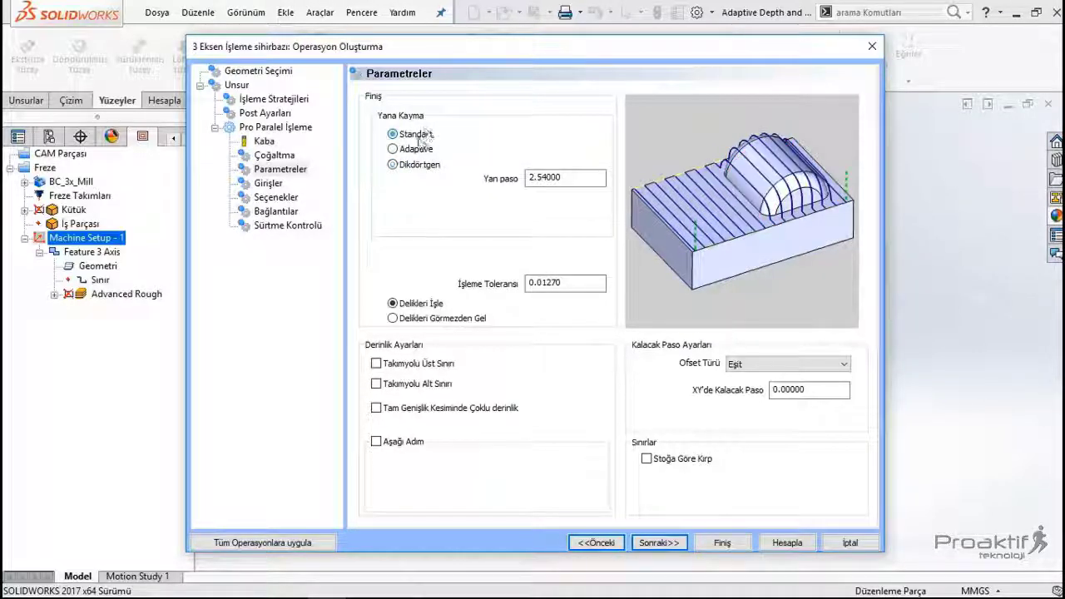
# Step: Change the stepover from 2.54 to 0.5, keeping 0.01270 tolerance and Delikleri İşle on
pyautogui.doubleClick(587, 178)
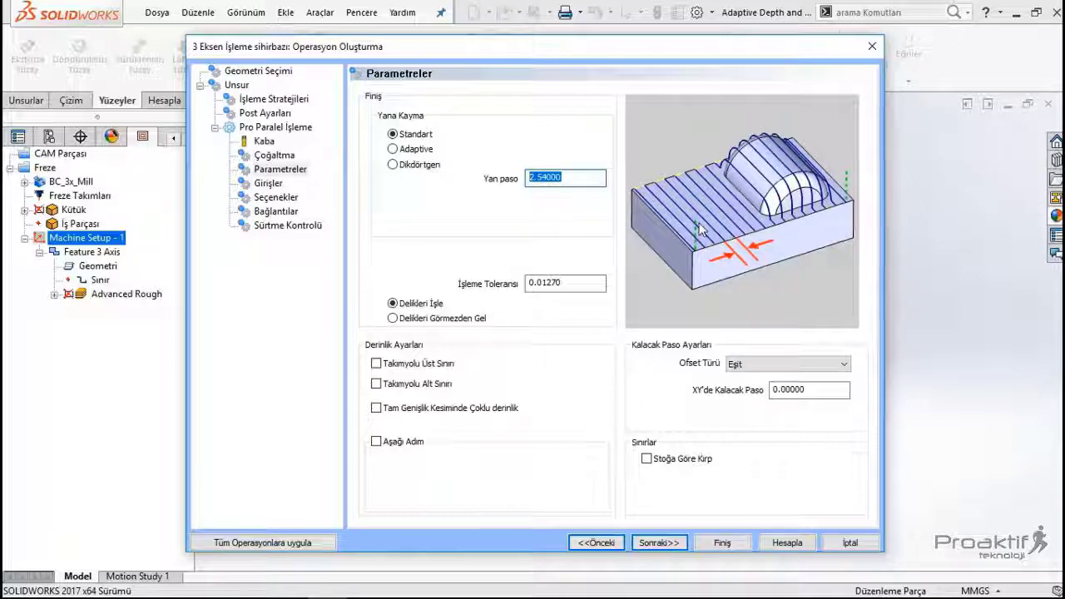
pyautogui.write('1')
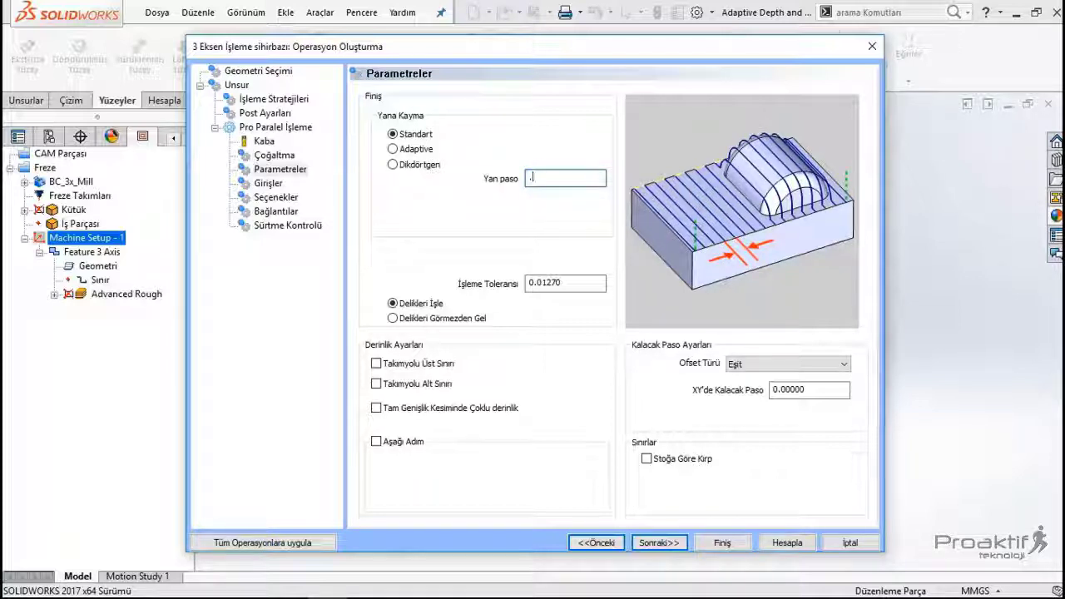
pyautogui.click(573, 284)
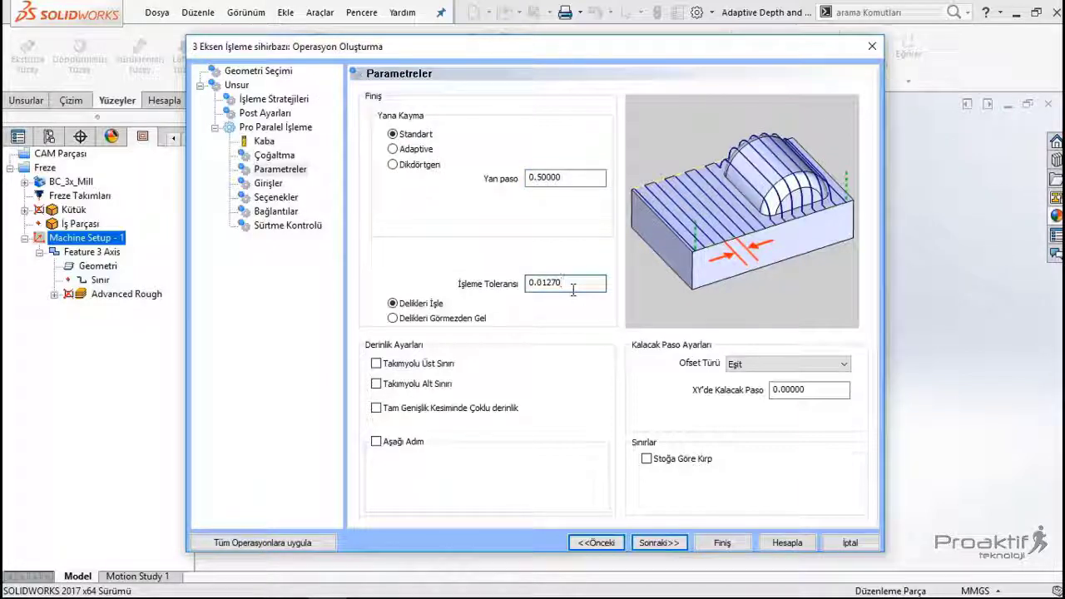
pyautogui.doubleClick(543, 286)
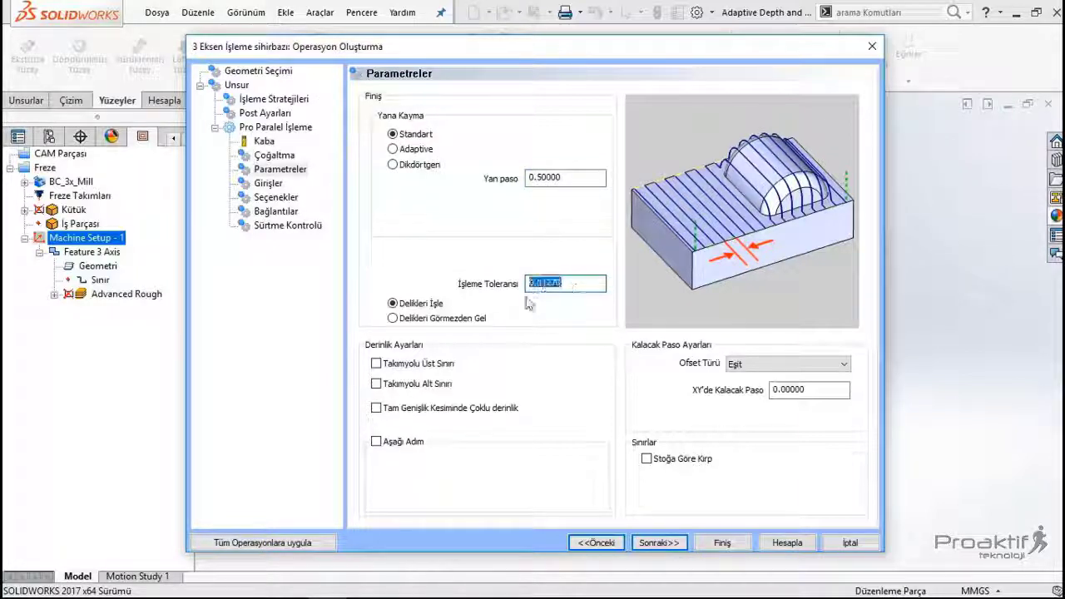
pyautogui.click(427, 320)
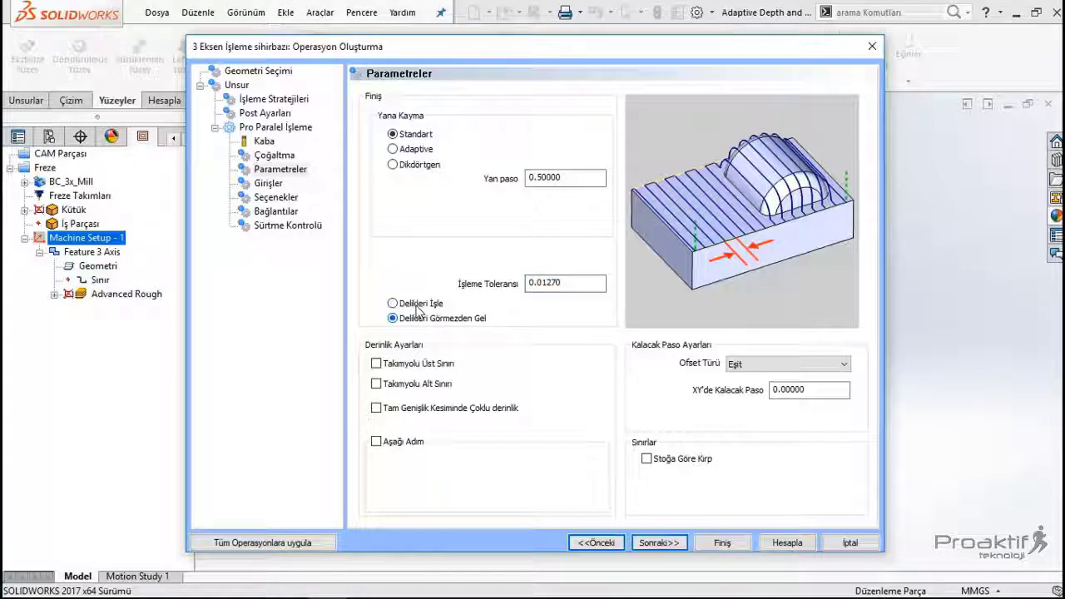
pyautogui.click(407, 304)
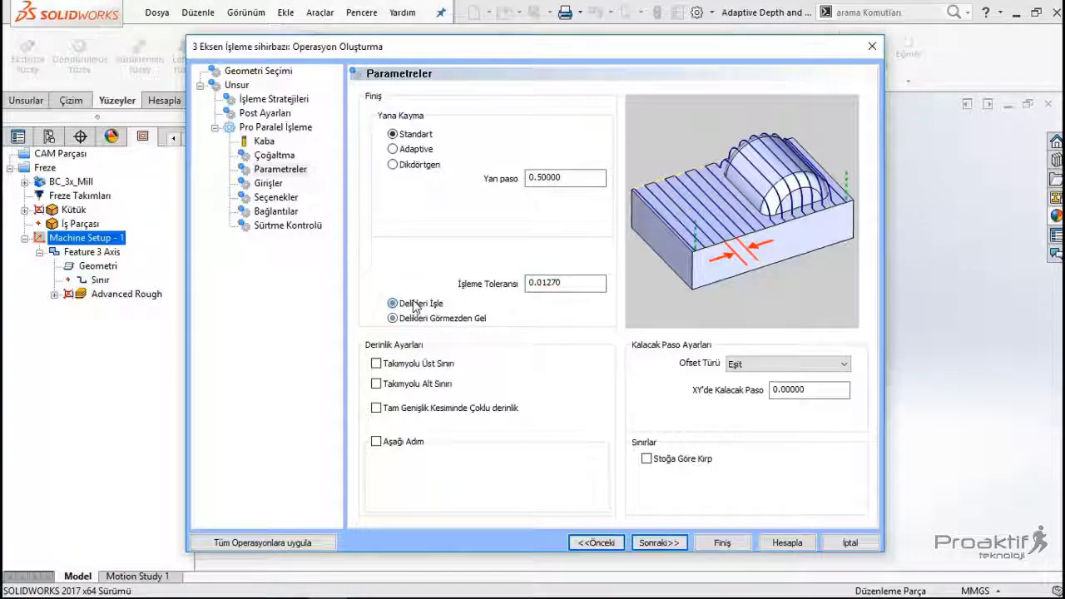
# Step: Try top and bottom boundary limits and multiple-depth cutting with a 2.54 depth step
pyautogui.click(426, 368)
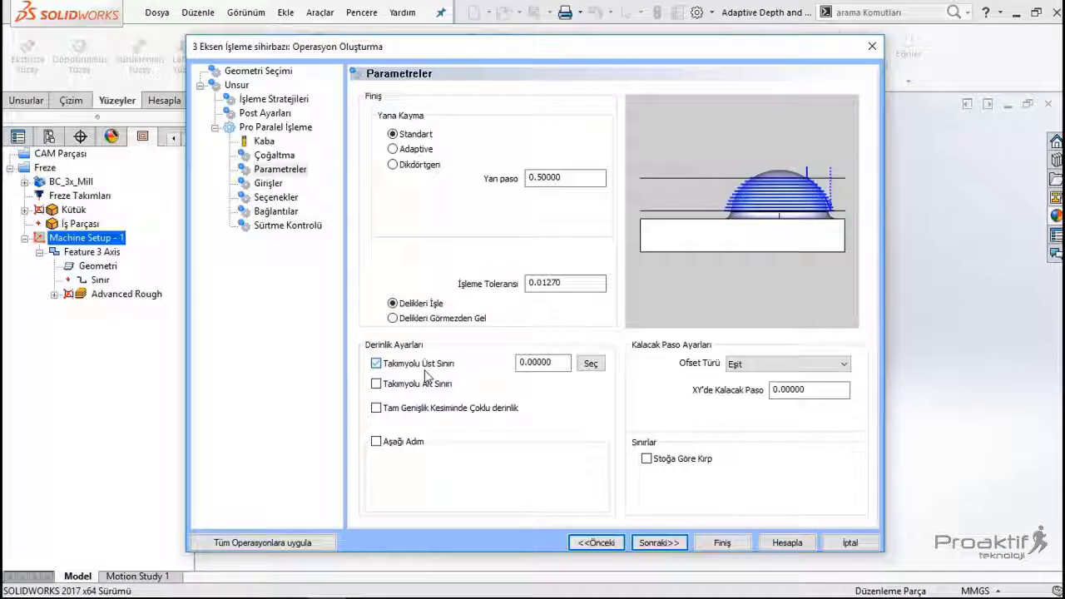
pyautogui.click(425, 366)
pyautogui.click(428, 385)
pyautogui.click(433, 390)
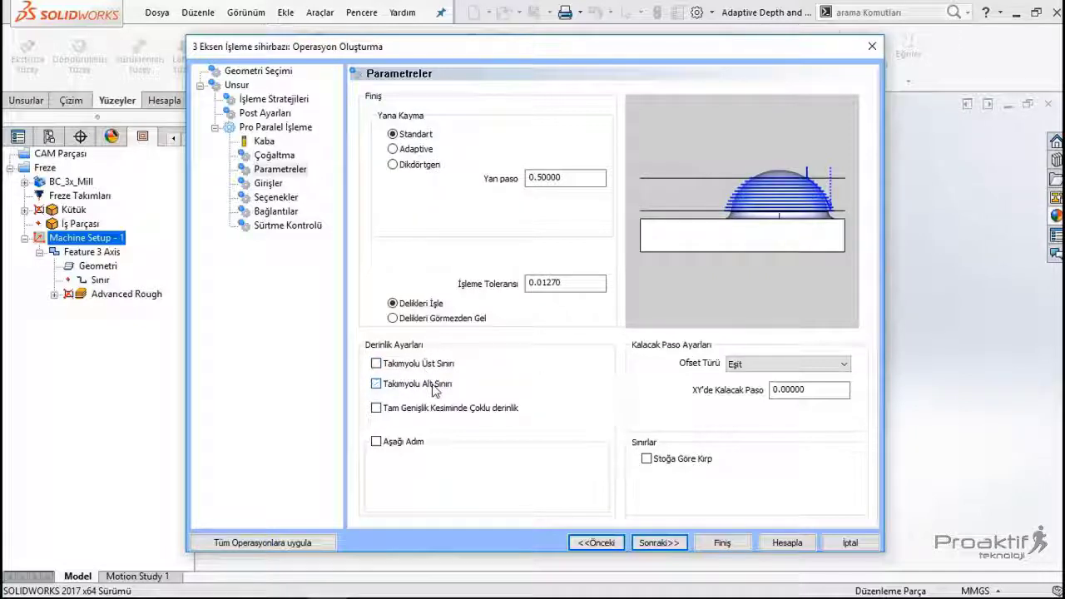
pyautogui.click(432, 414)
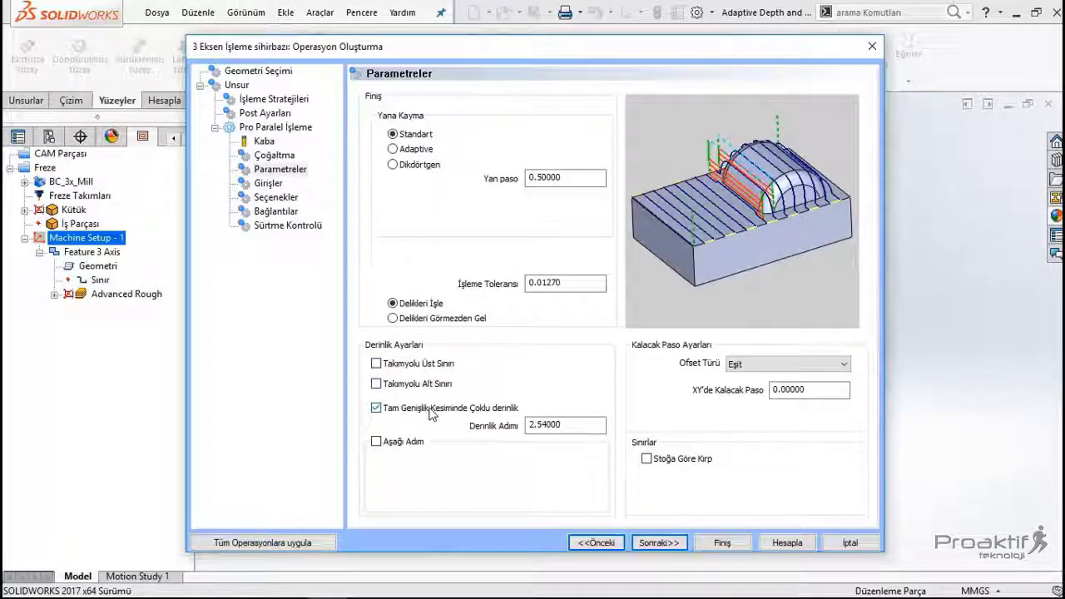
pyautogui.click(572, 425)
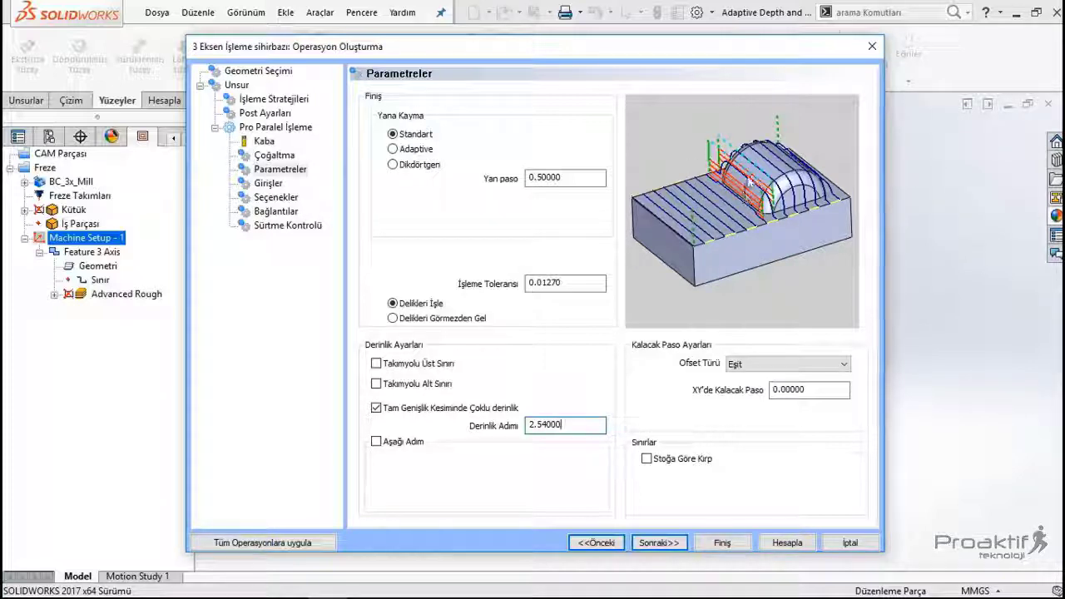
pyautogui.doubleClick(570, 429)
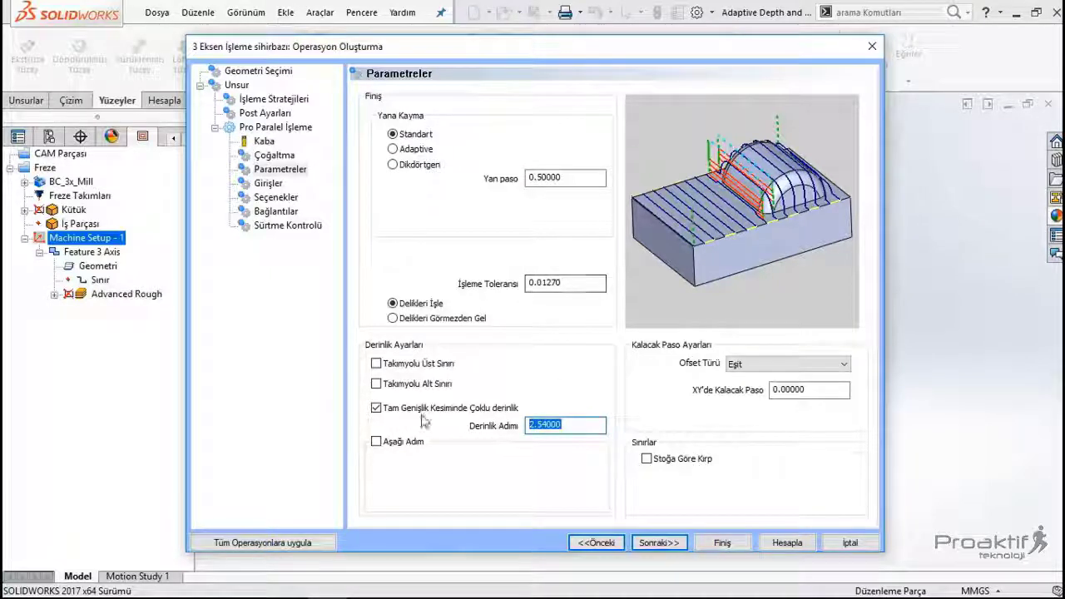
# Step: Switch to step-down passes and review the 2.54 step-down depth and pass count
pyautogui.click(377, 408)
pyautogui.click(376, 441)
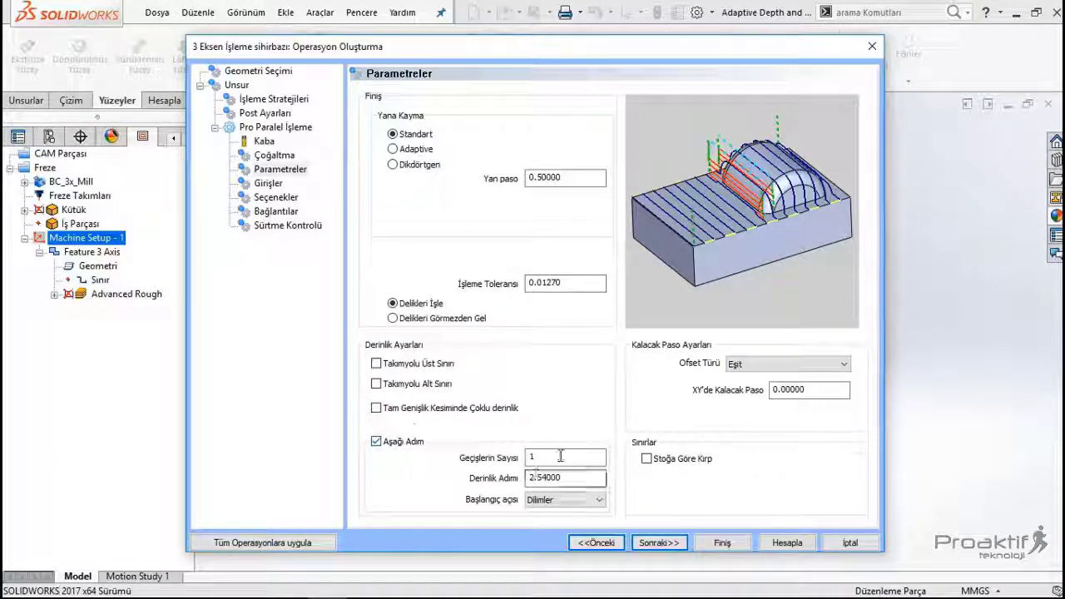
pyautogui.doubleClick(571, 479)
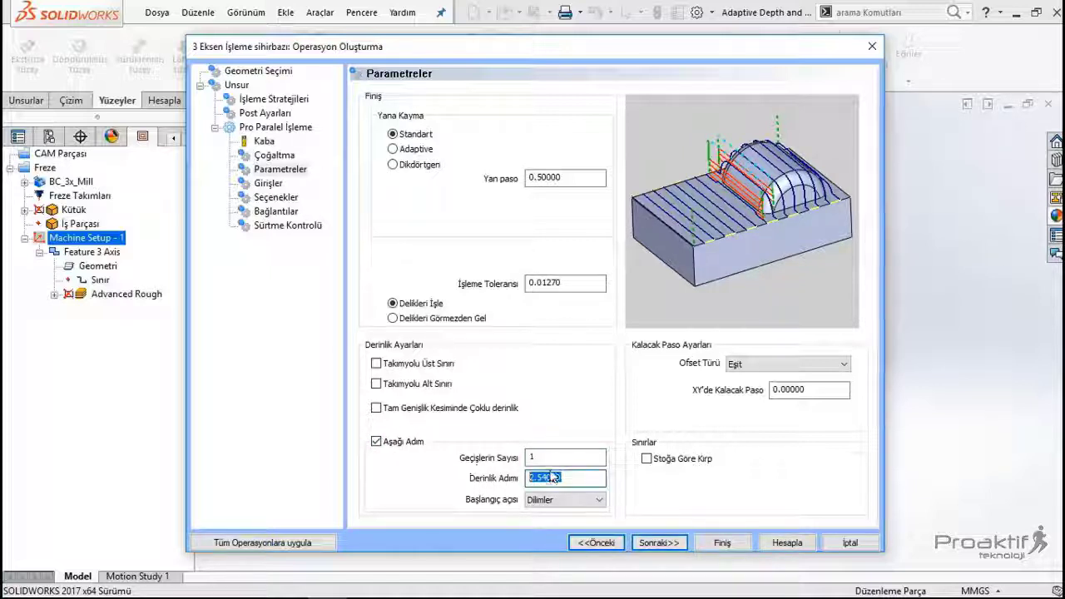
pyautogui.hotkey('shift', 'Tab')
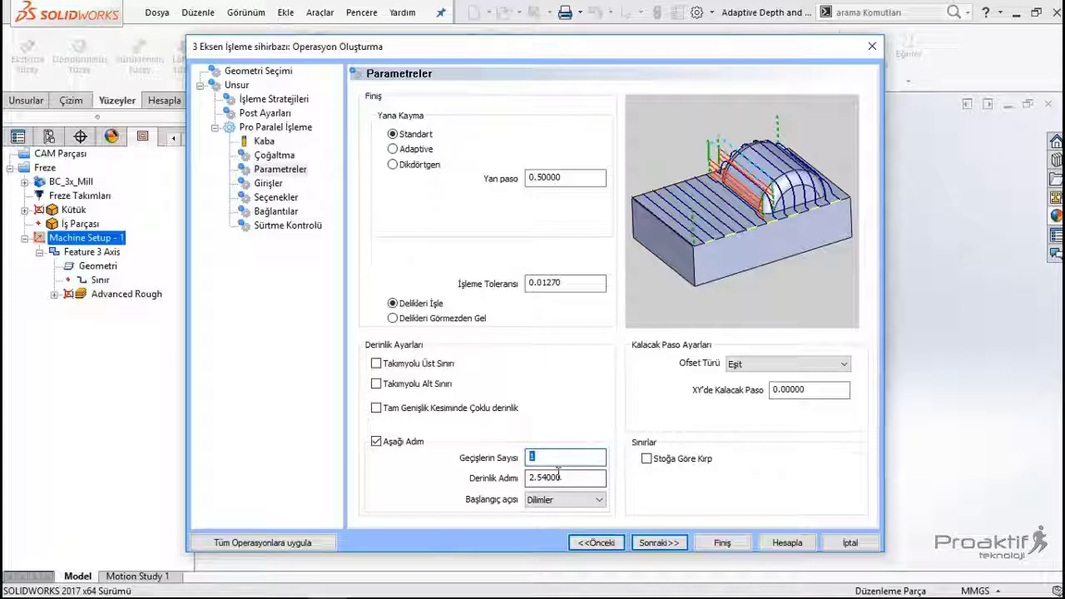
pyautogui.press('Tab')
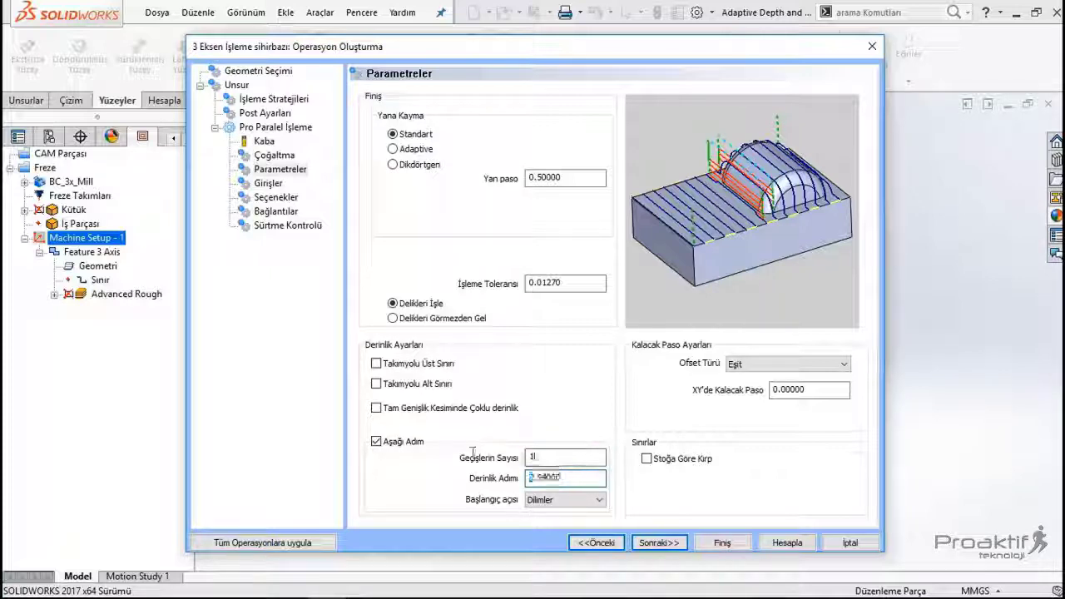
pyautogui.hotkey('shift', 'Tab')
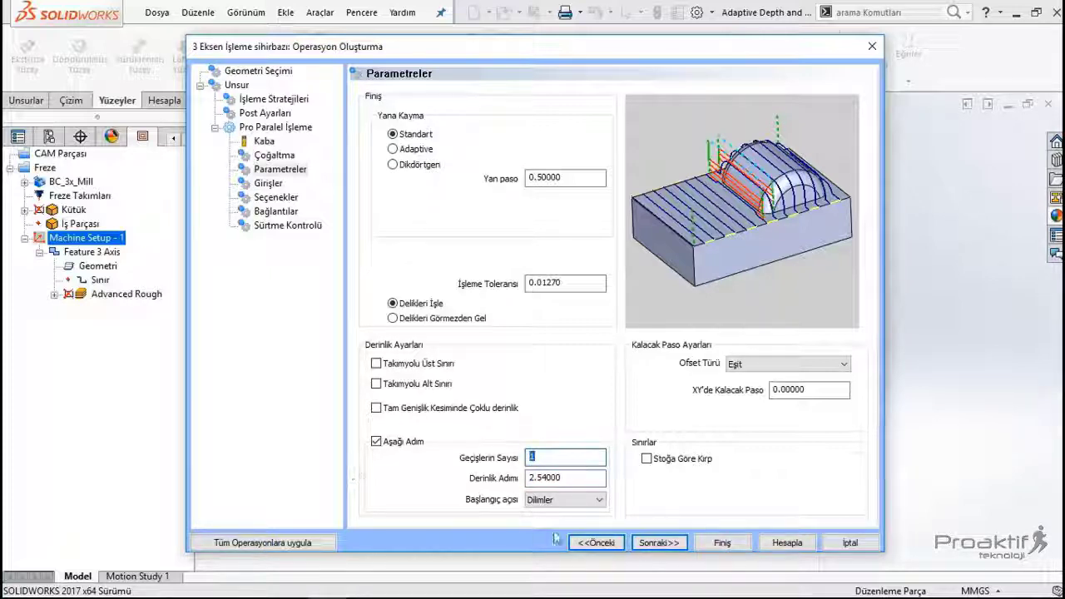
# Step: Leave Başlangıç açısı at Dilimler after trying Pasolar, and uncheck Aşağı Adım
pyautogui.click(565, 501)
pyautogui.click(565, 501)
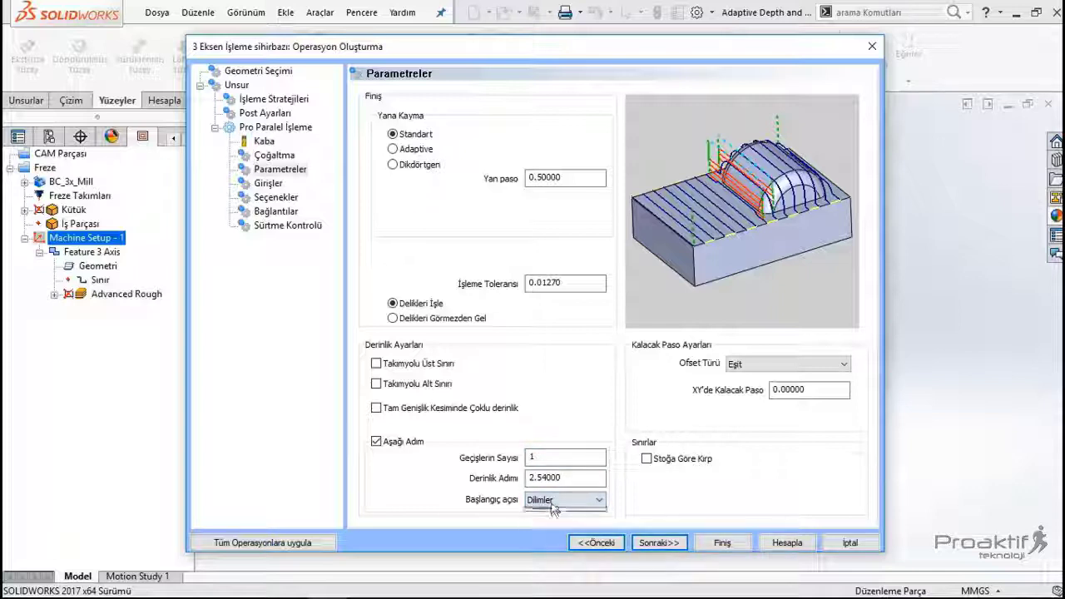
pyautogui.click(564, 500)
pyautogui.click(547, 523)
pyautogui.click(546, 501)
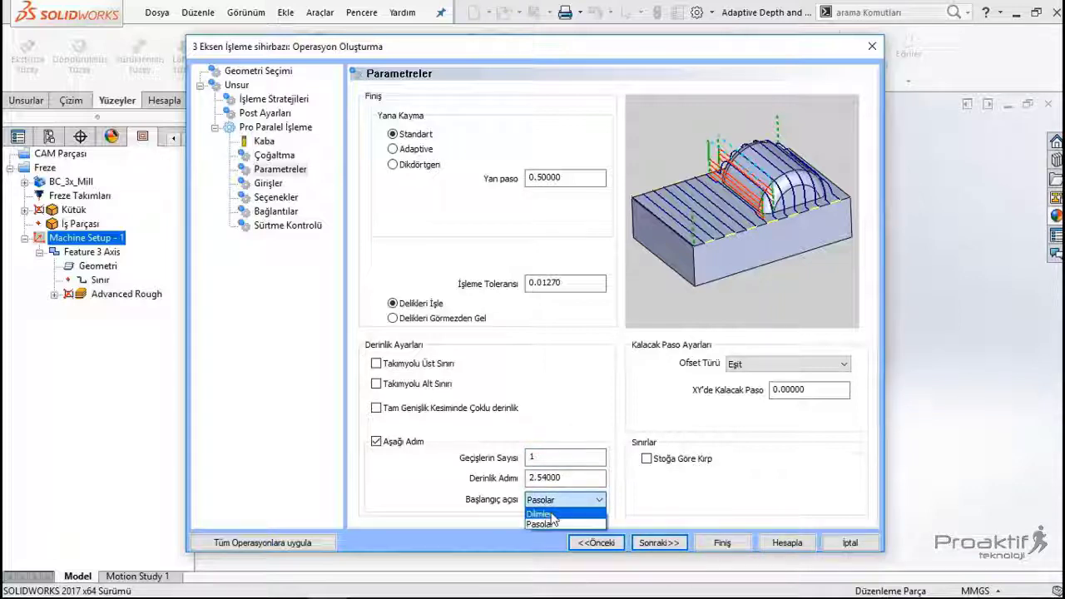
pyautogui.click(546, 512)
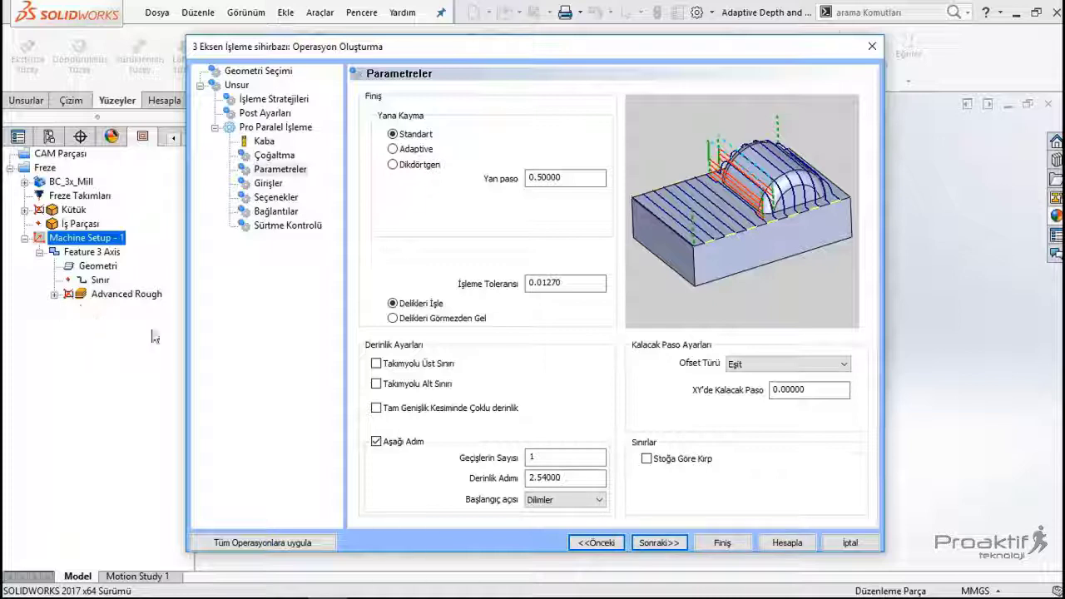
pyautogui.click(376, 442)
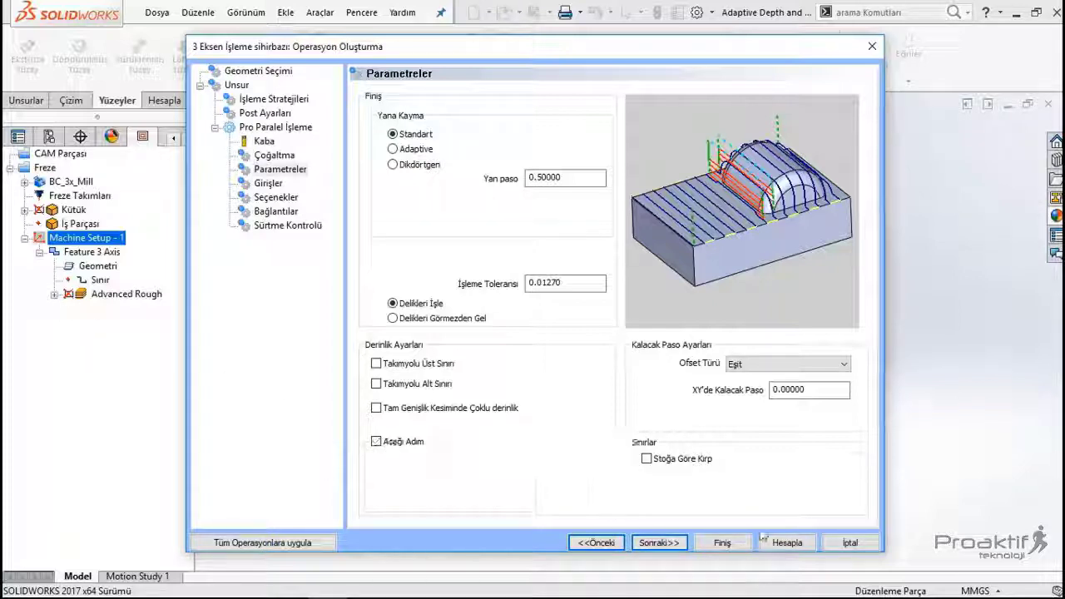
pyautogui.click(666, 545)
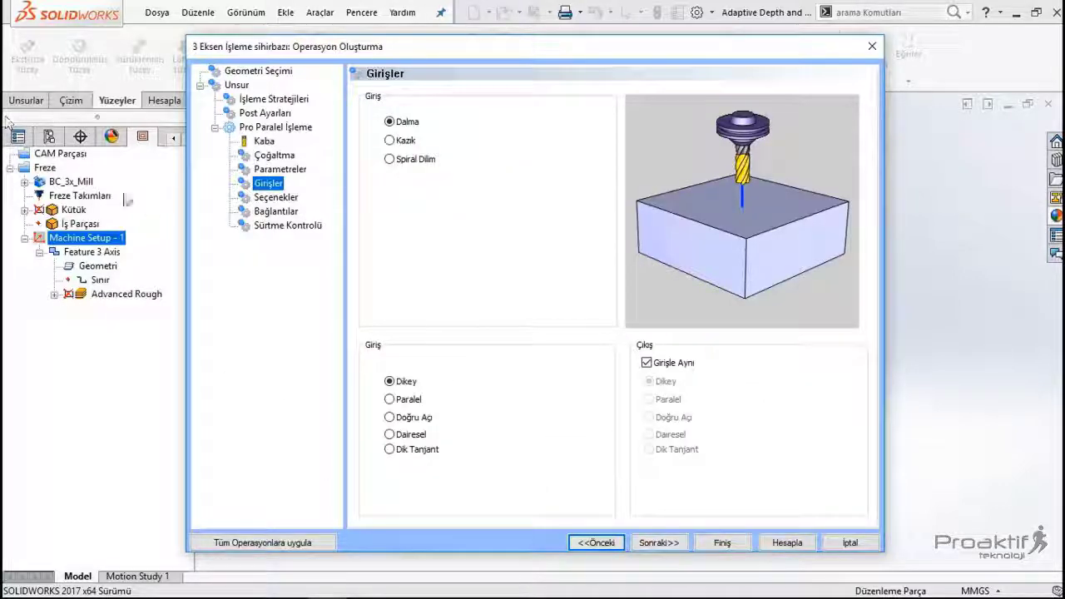
# Step: Choose Kazık ramp entry with a 2.00000 Yaklaşma Açısı, then continue to Seçenekler
pyautogui.click(280, 169)
pyautogui.click(268, 183)
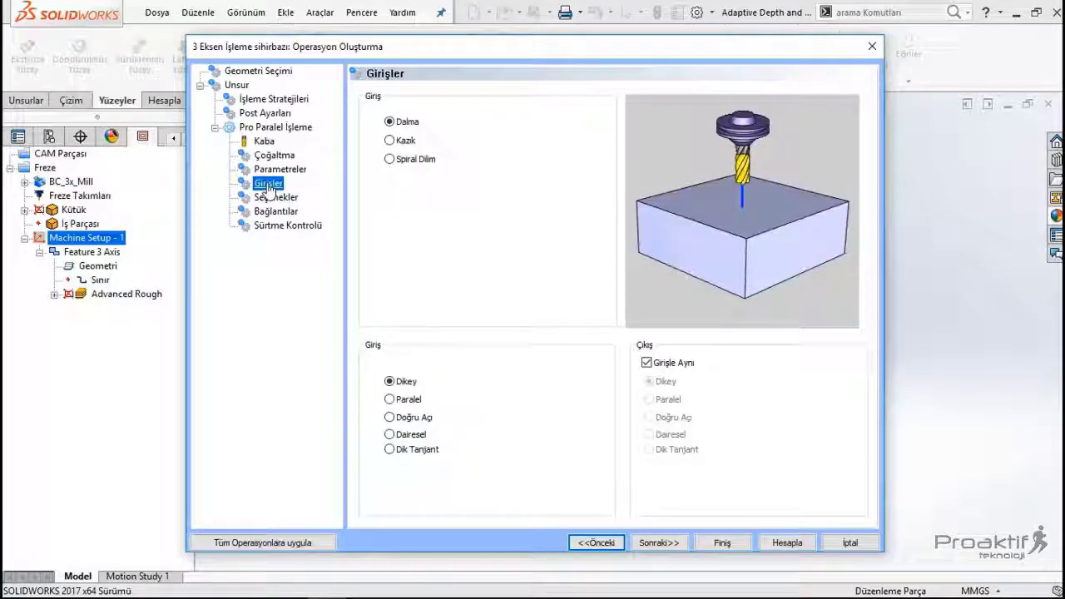
pyautogui.click(398, 141)
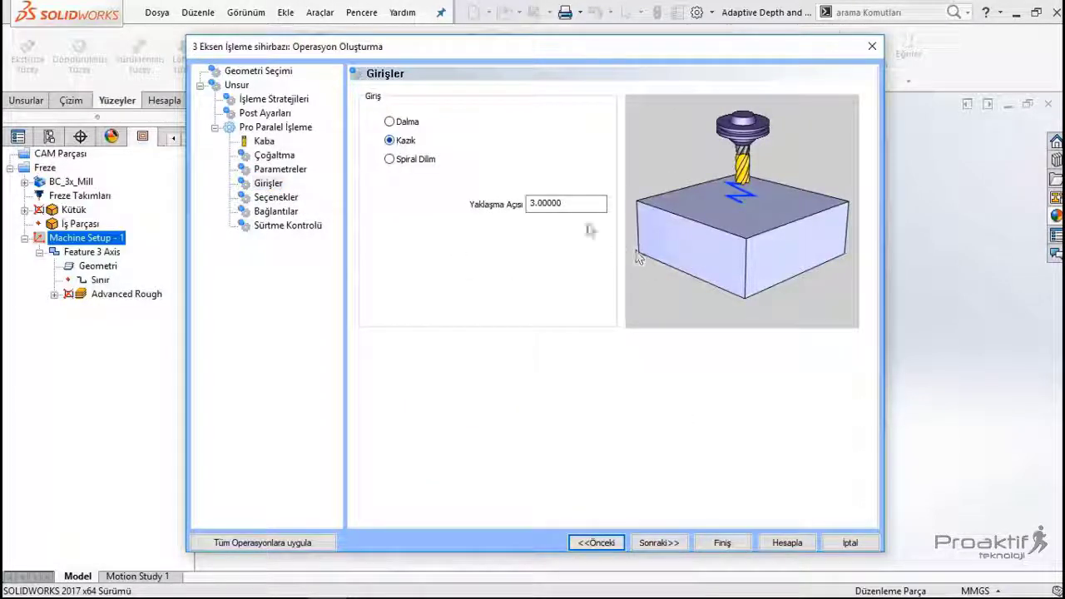
pyautogui.click(557, 204)
pyautogui.moveTo(557, 204); pyautogui.dragTo(492, 194)
pyautogui.write('2.00000')
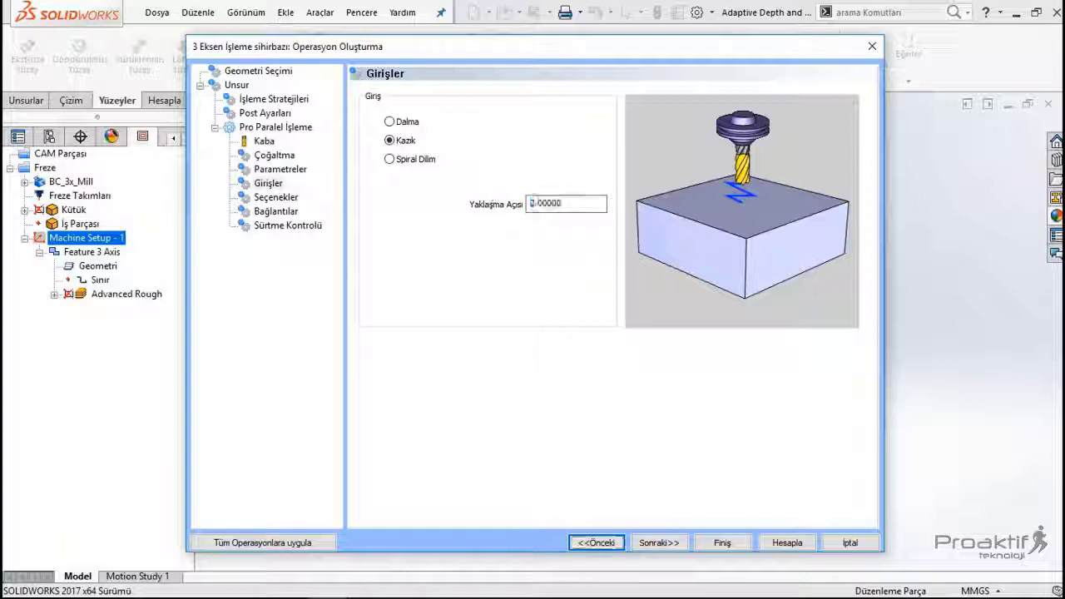
pyautogui.click(605, 543)
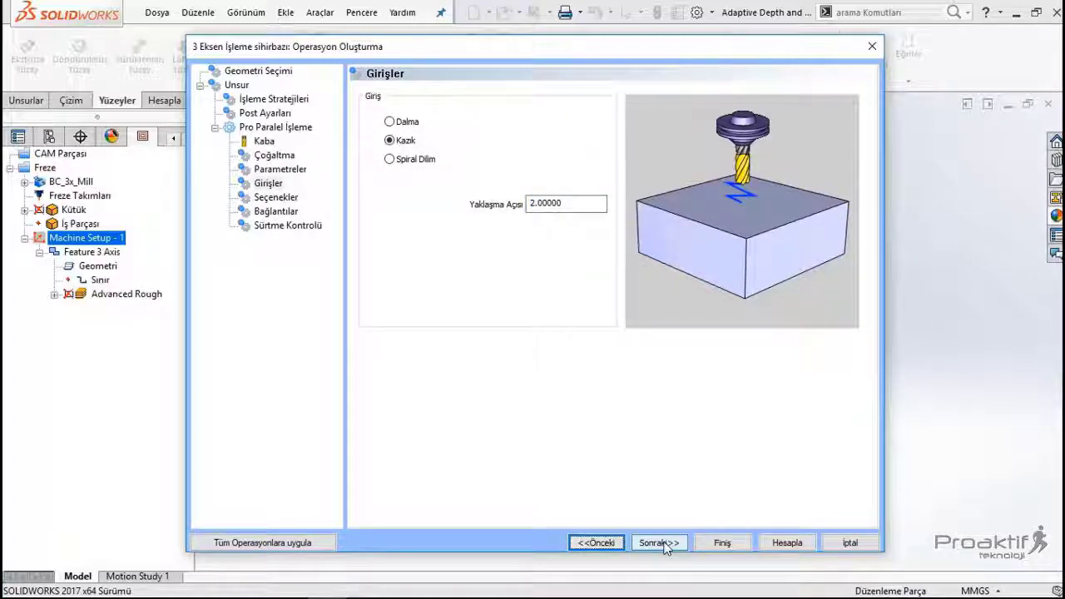
pyautogui.click(665, 543)
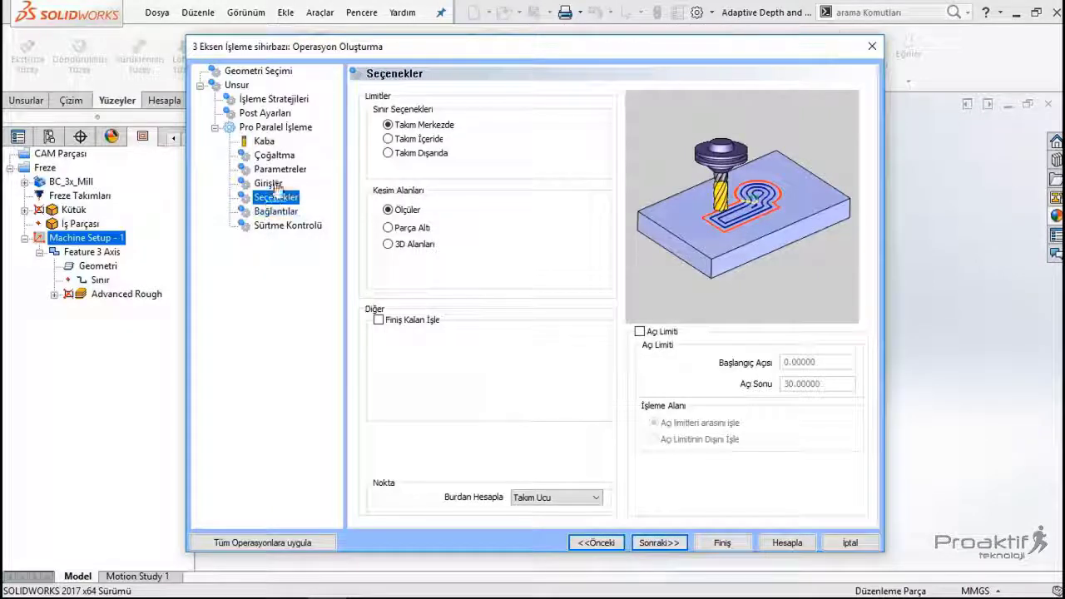
# Step: Keep the tool centered on the boundary (Takım Merkezde) after trying inside and outside
pyautogui.click(443, 127)
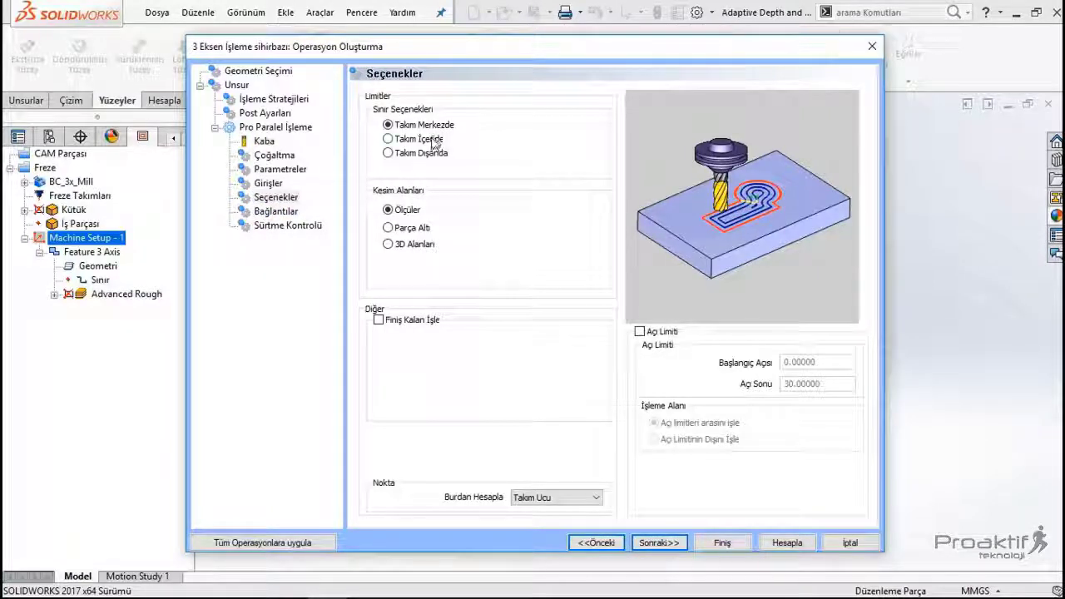
pyautogui.click(433, 139)
pyautogui.click(432, 154)
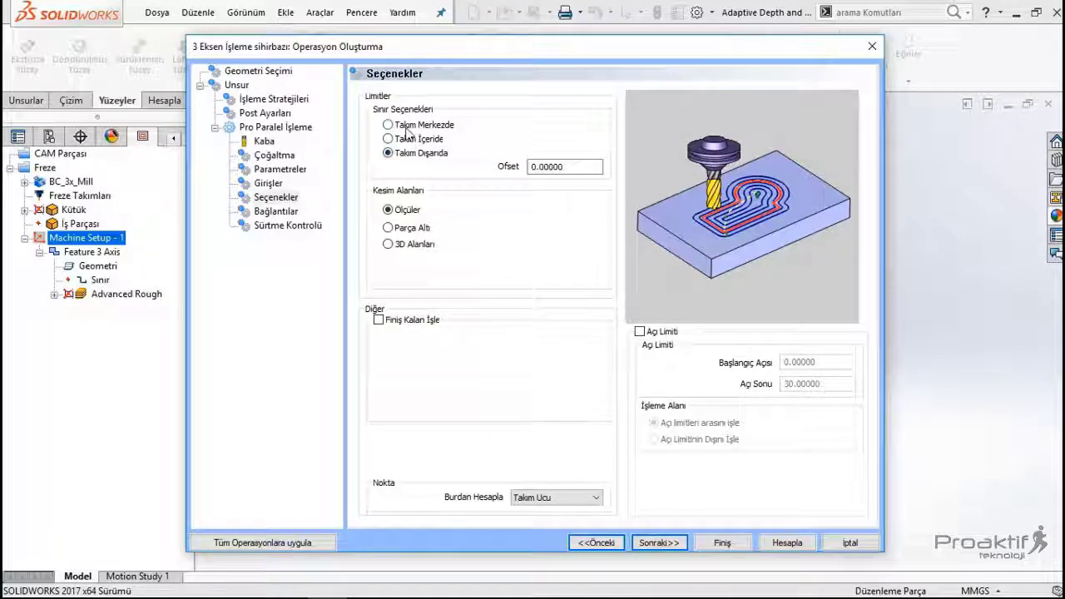
pyautogui.click(406, 125)
pyautogui.click(402, 210)
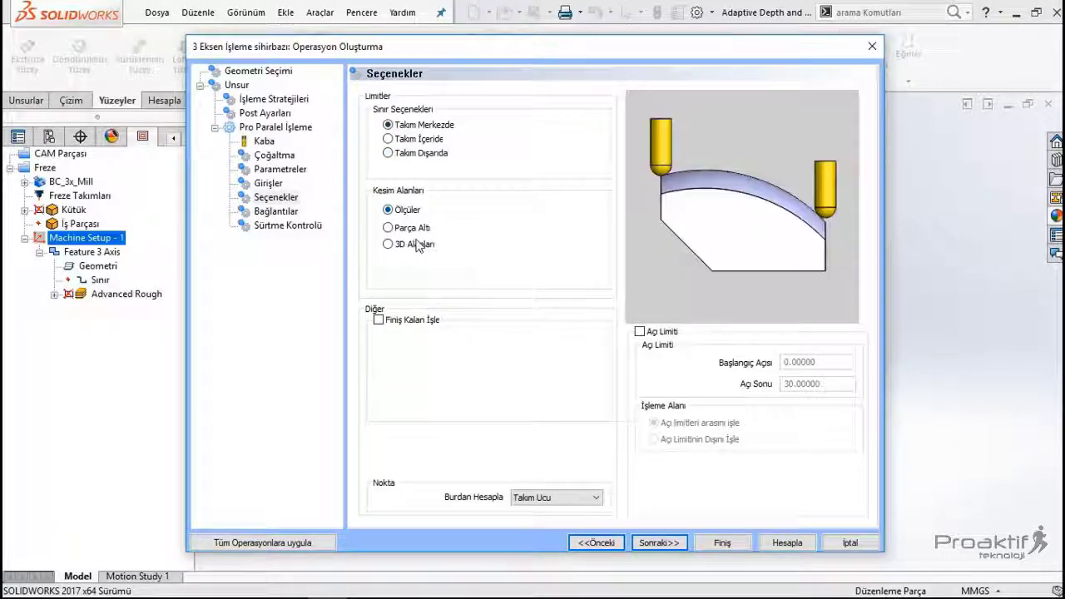
# Step: Choose Parça Altı as the cutting area and enable Finiş Kalan İşle
pyautogui.click(407, 233)
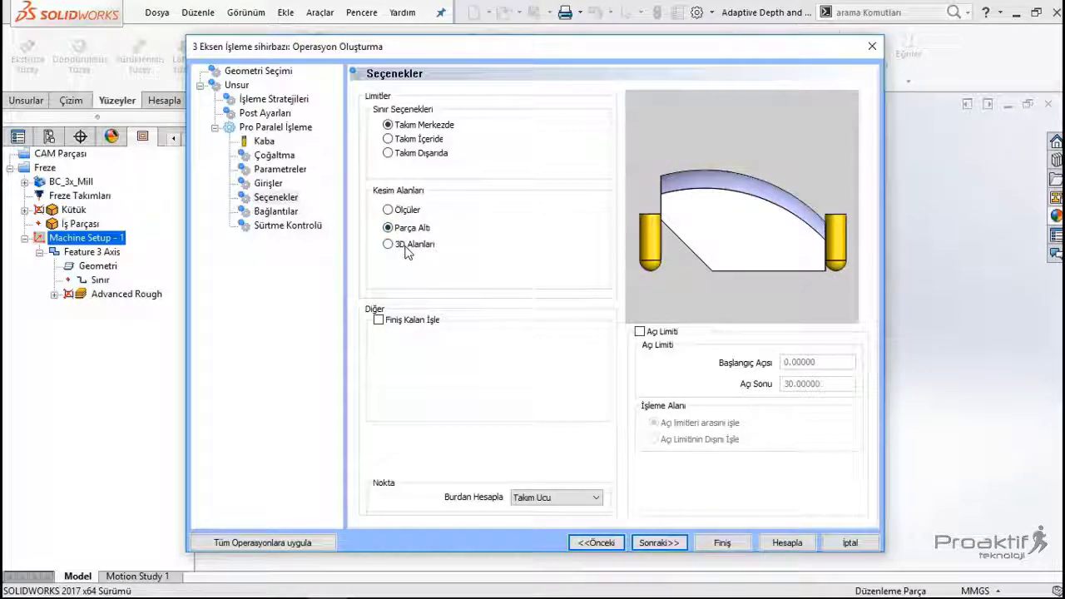
pyautogui.click(406, 246)
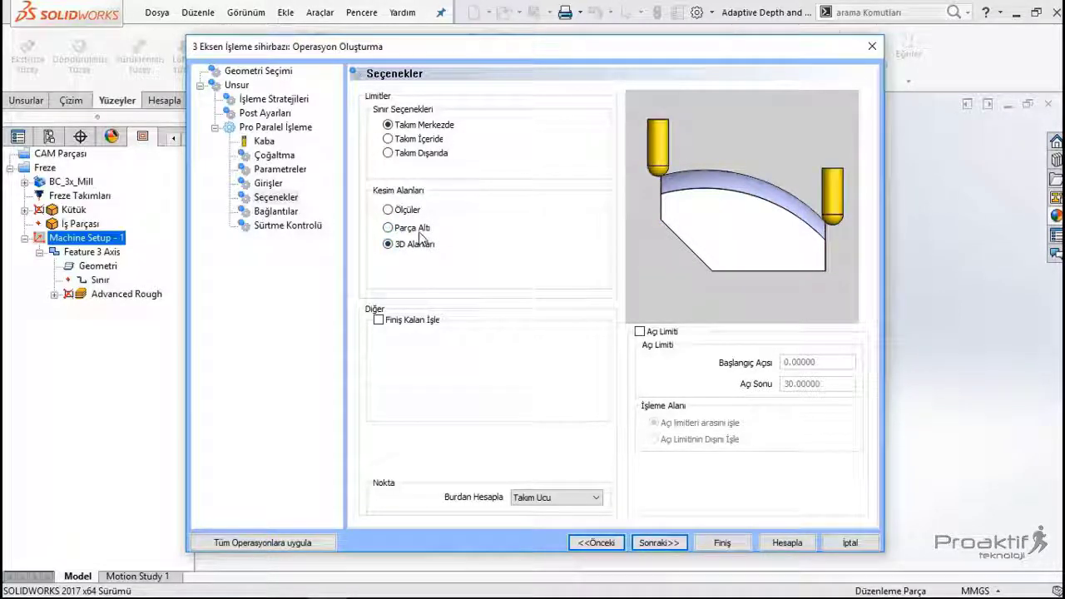
pyautogui.click(419, 233)
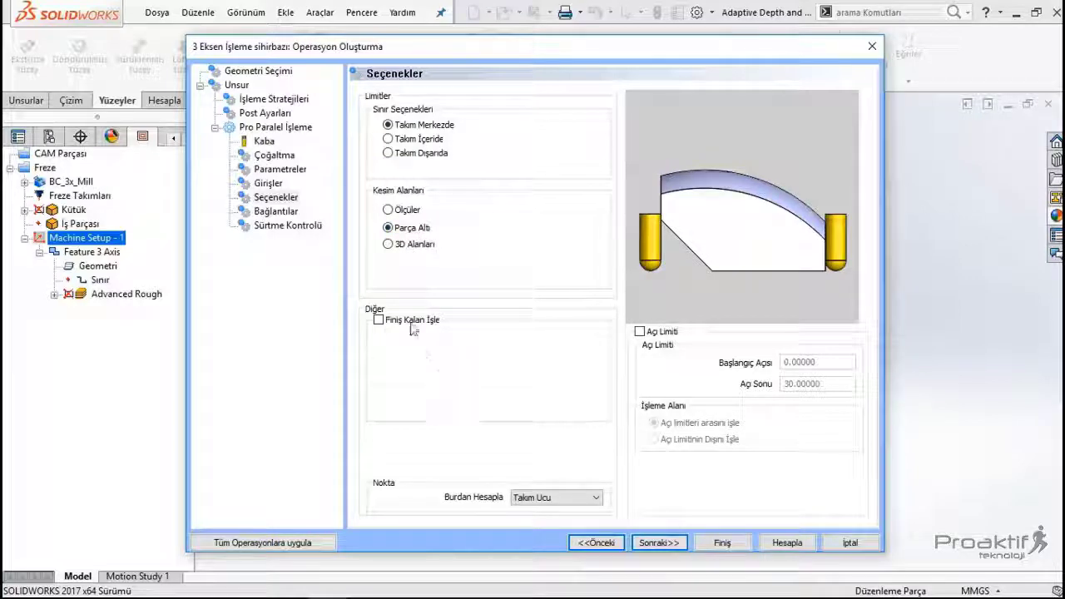
pyautogui.click(411, 325)
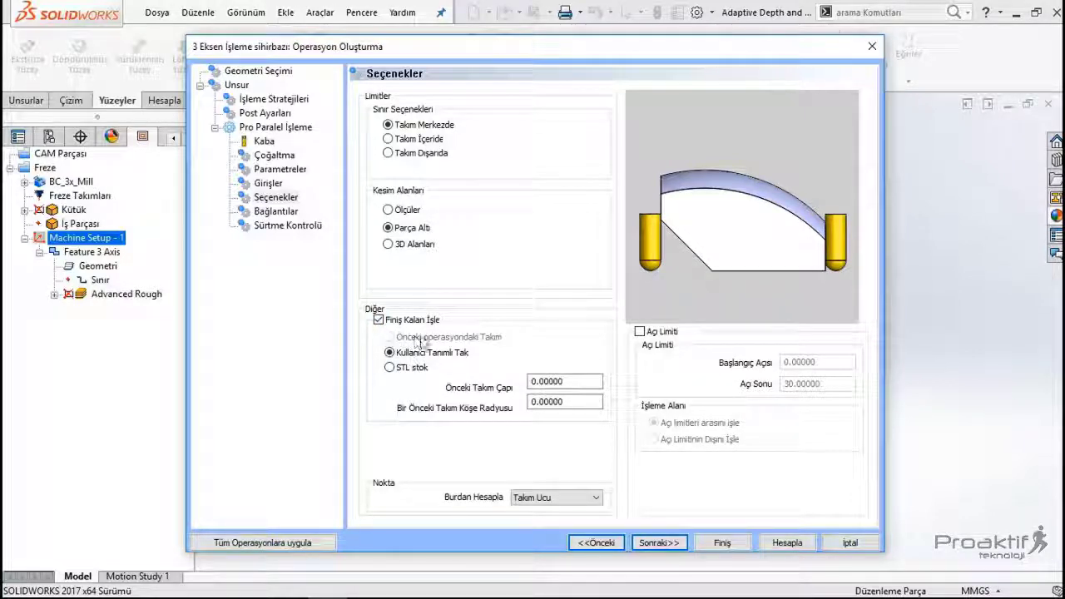
# Step: Try STL stok rest material, cancel the stock file load, and uncheck Finiş Kalan İşle
pyautogui.click(561, 401)
pyautogui.click(406, 370)
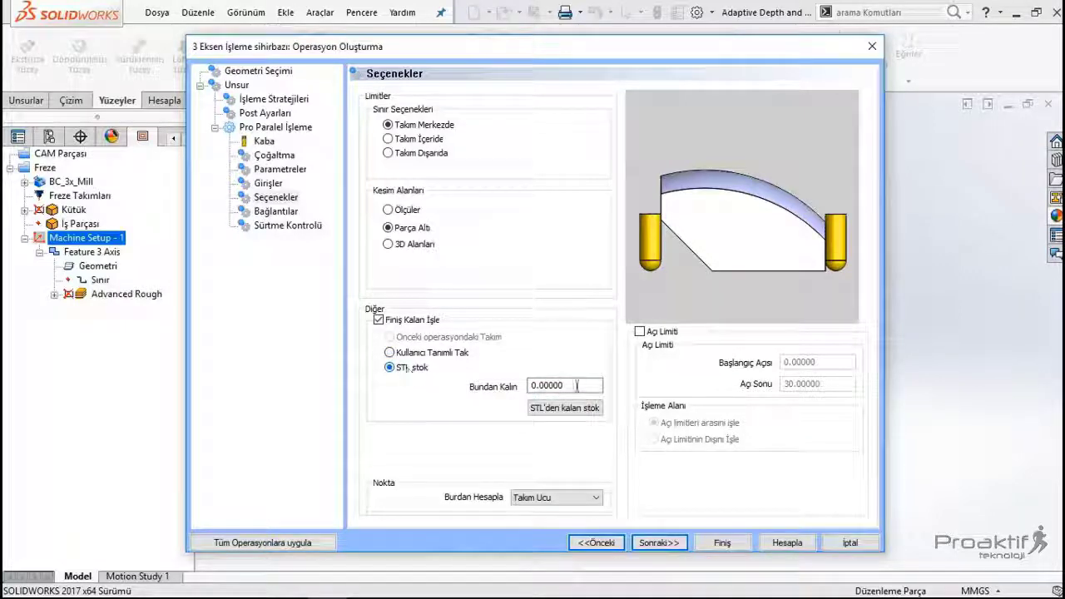
pyautogui.click(580, 421)
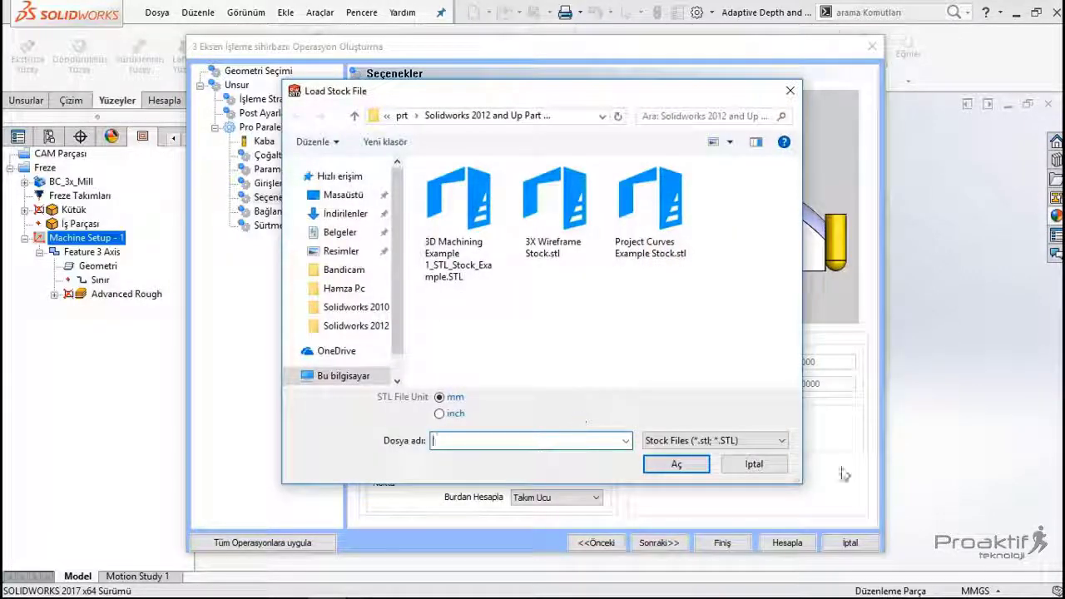
pyautogui.click(755, 464)
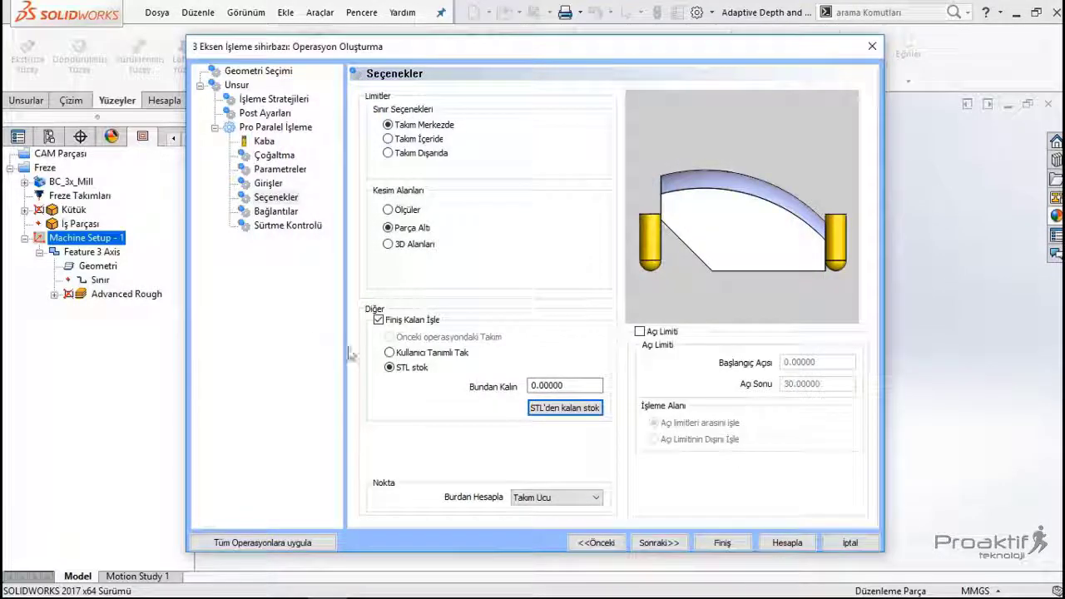
pyautogui.click(412, 320)
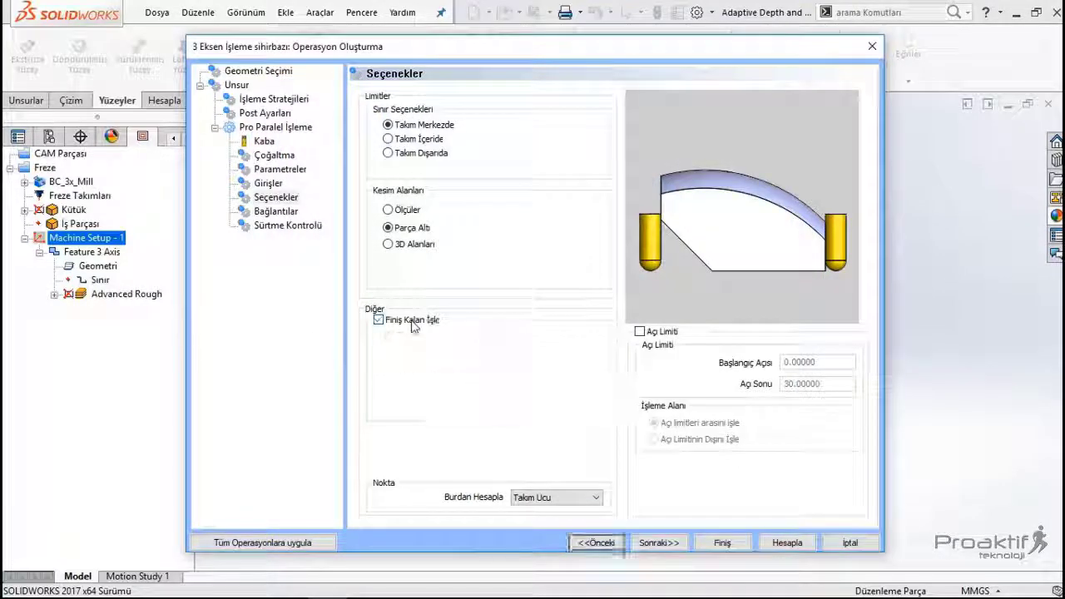
# Step: Check Açı Limiti, review its 0–30° angle fields, uncheck it, and go to Bağlantılar
pyautogui.click(652, 333)
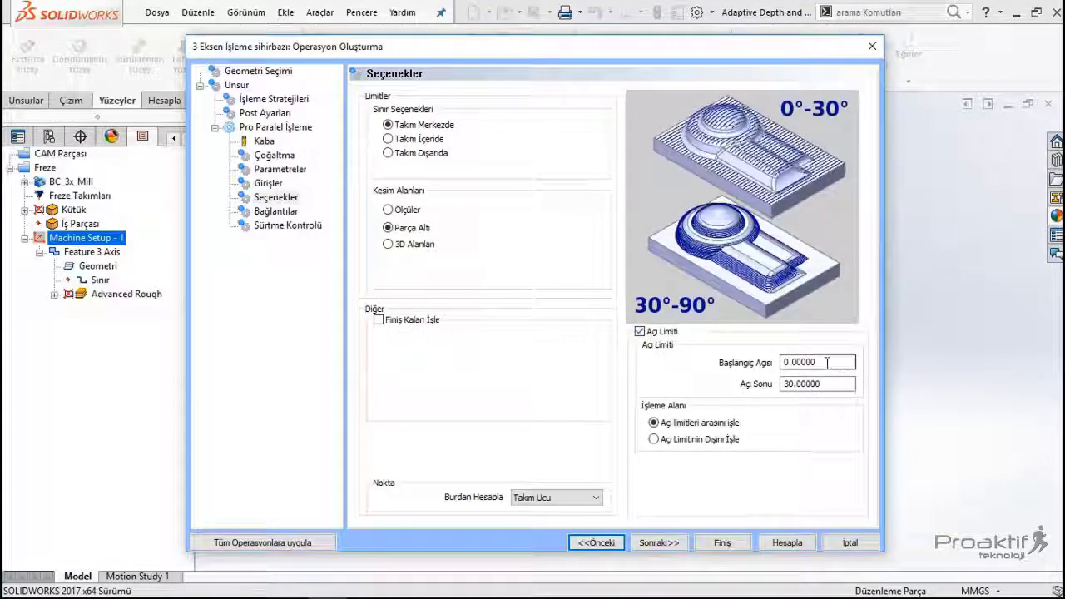
pyautogui.moveTo(841, 364); pyautogui.dragTo(739, 366)
pyautogui.press('Tab')
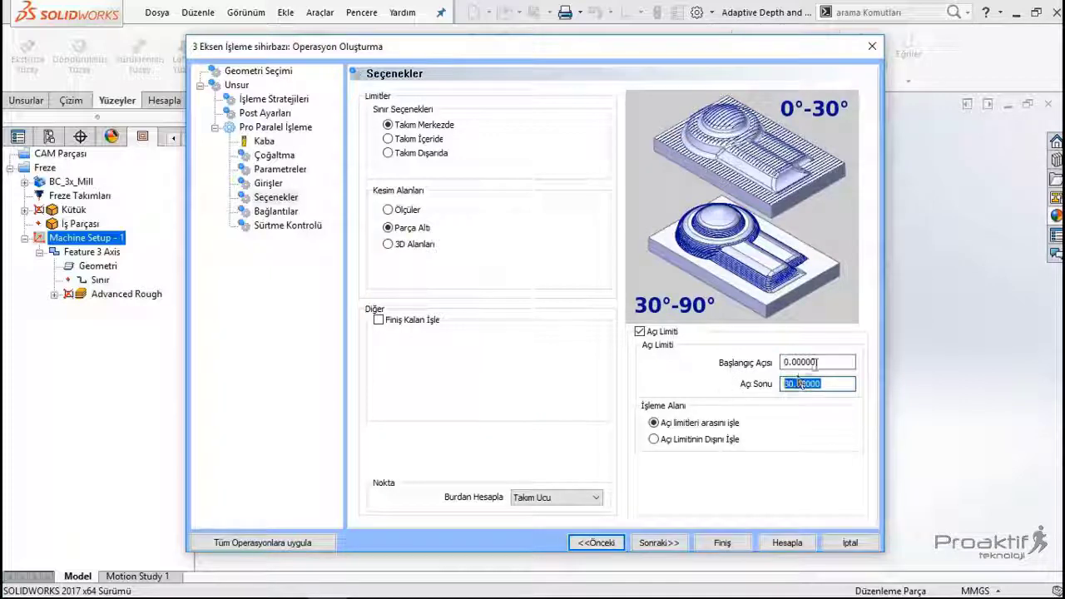
pyautogui.hotkey('shift', 'Tab')
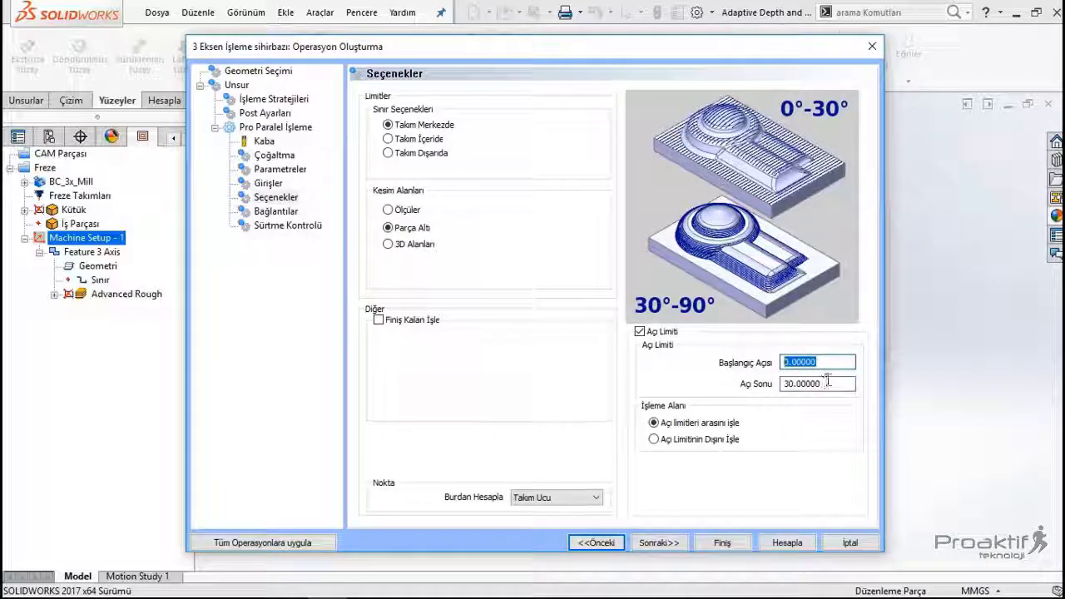
pyautogui.press('Tab')
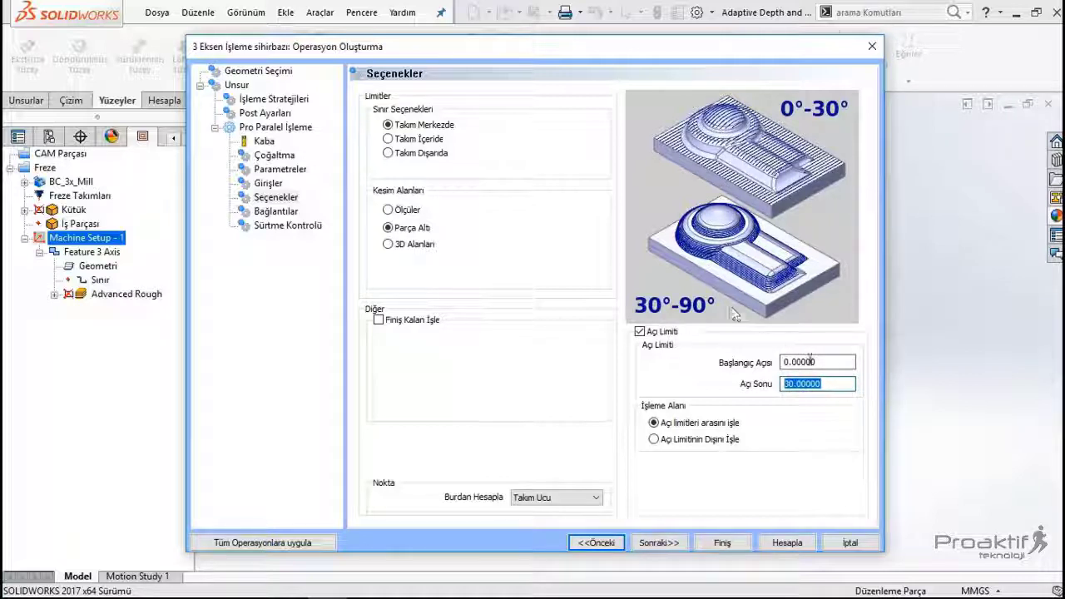
pyautogui.hotkey('shift', 'Tab')
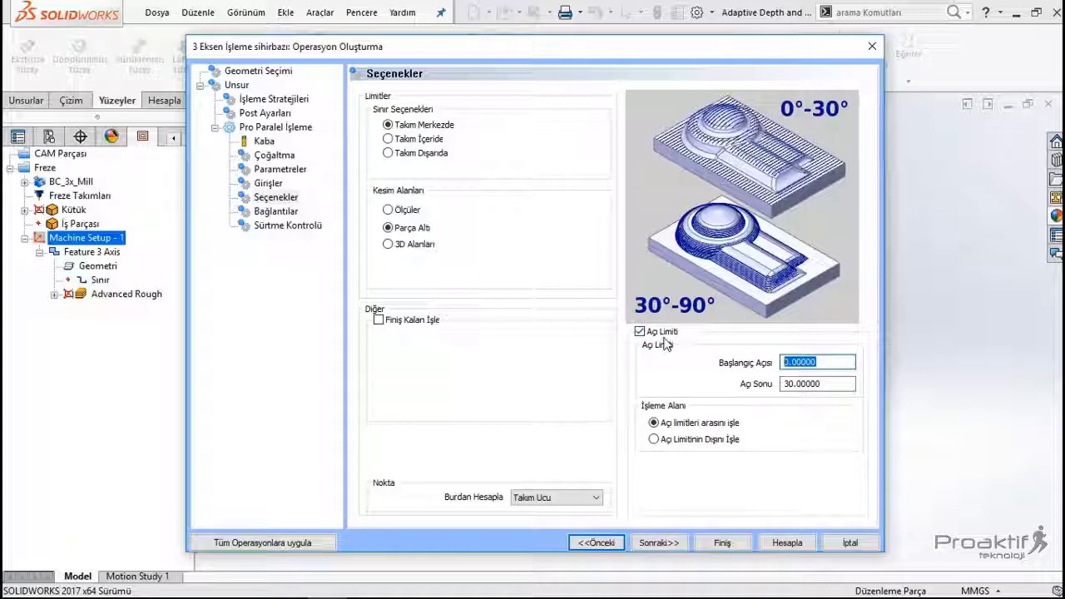
pyautogui.click(659, 333)
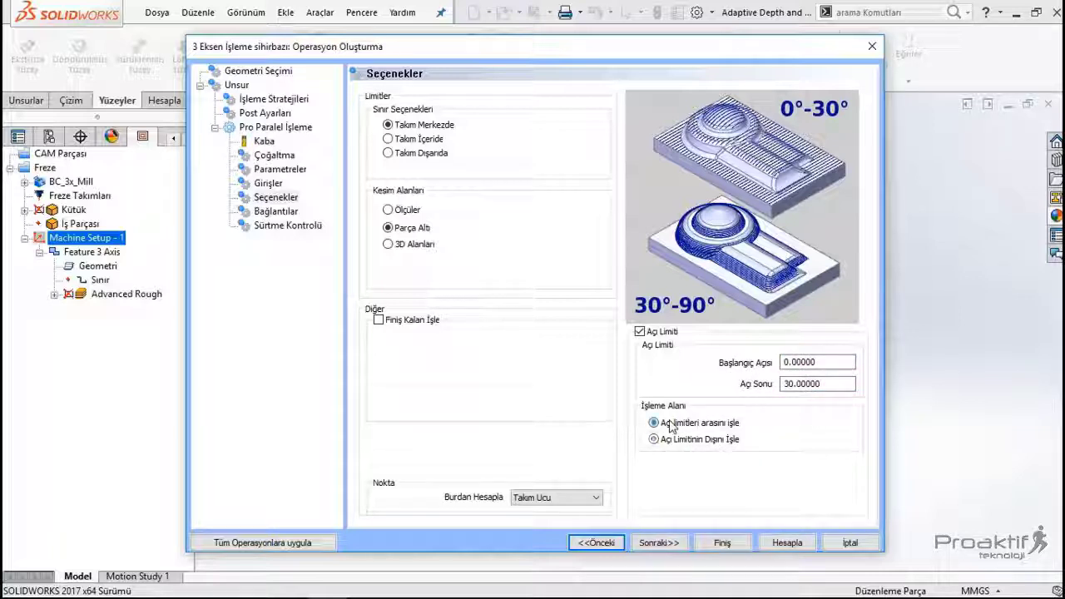
pyautogui.click(640, 333)
pyautogui.click(653, 541)
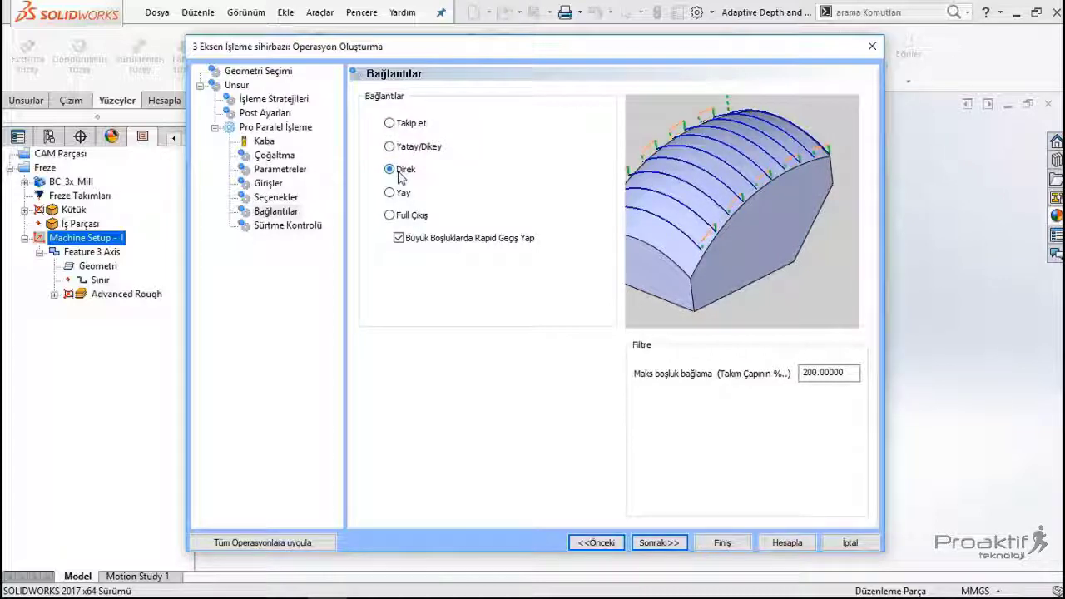
# Step: Set the links to Takip et instead of full retract and finish the wizard
pyautogui.click(402, 216)
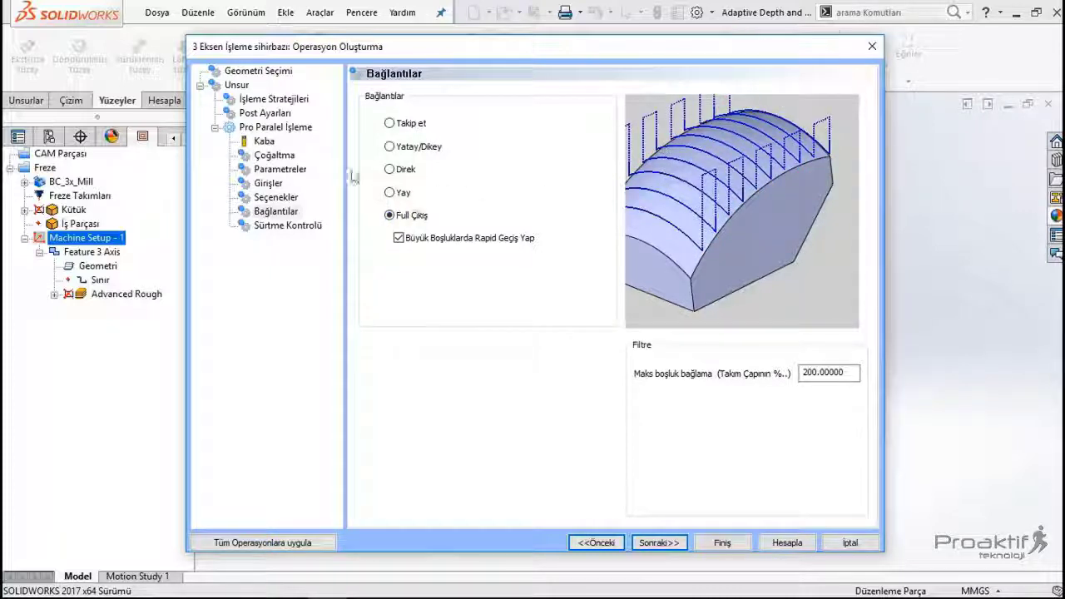
pyautogui.click(409, 127)
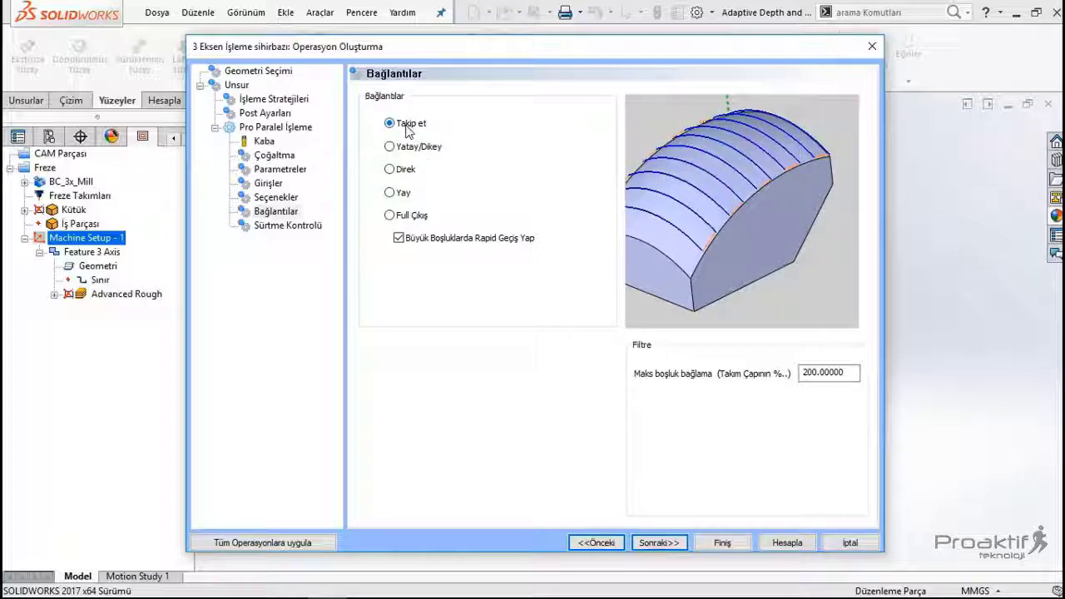
pyautogui.click(722, 543)
pyautogui.click(92, 353)
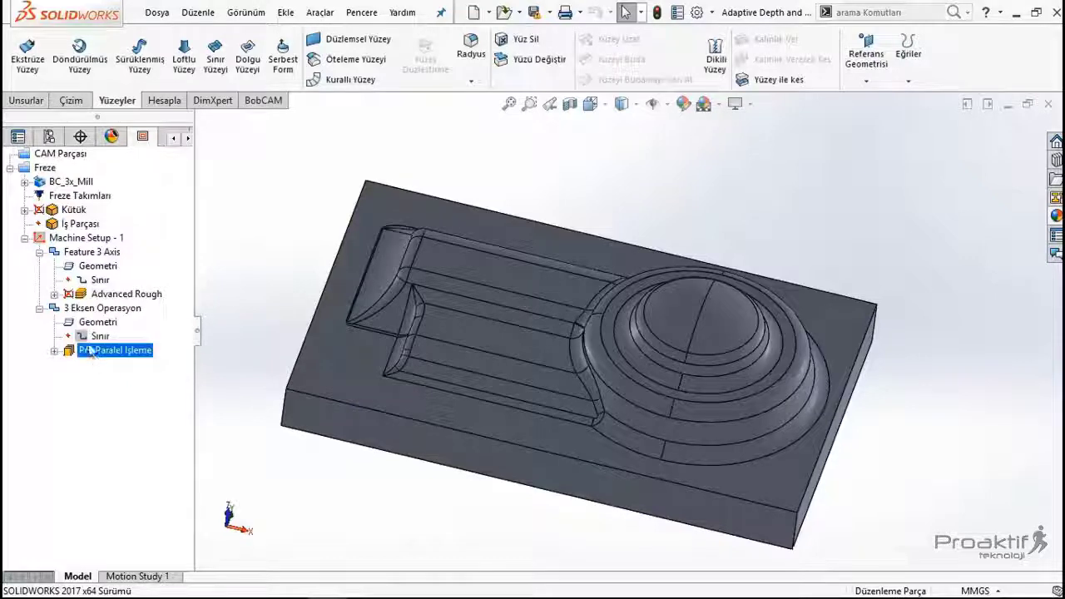
# Step: Reselect the Sınır boundary as the outer edge loop of the block's top face
pyautogui.rightClick(99, 337)
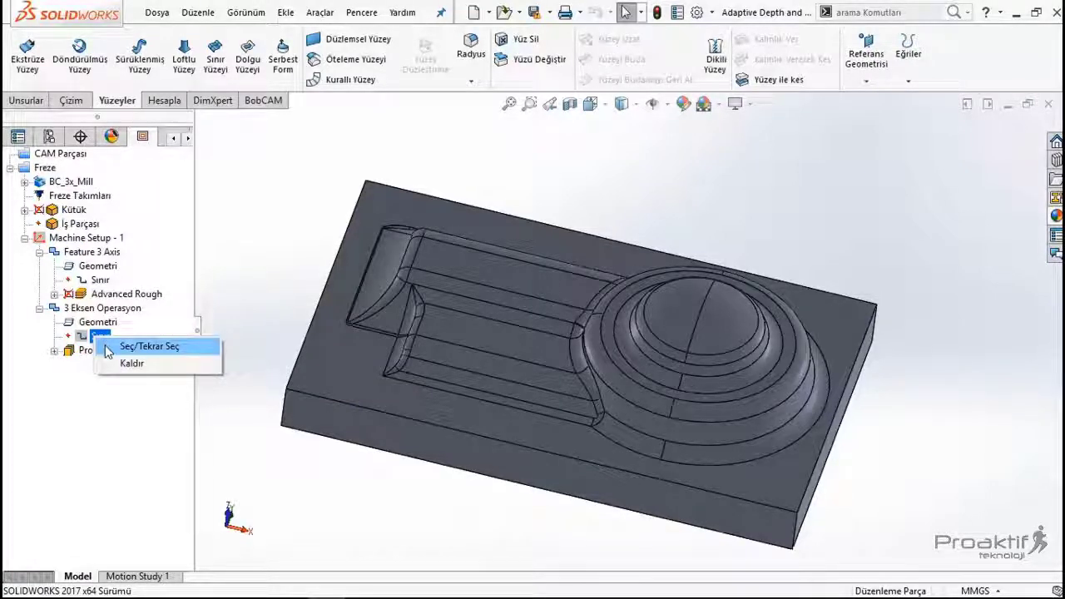
pyautogui.click(110, 348)
pyautogui.rightClick(340, 404)
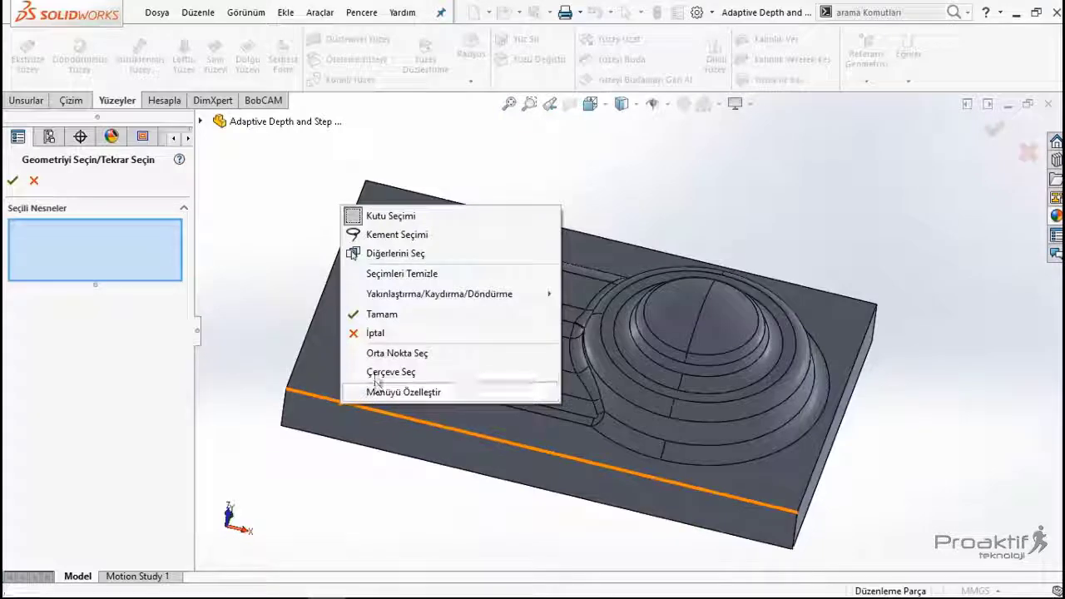
pyautogui.click(379, 375)
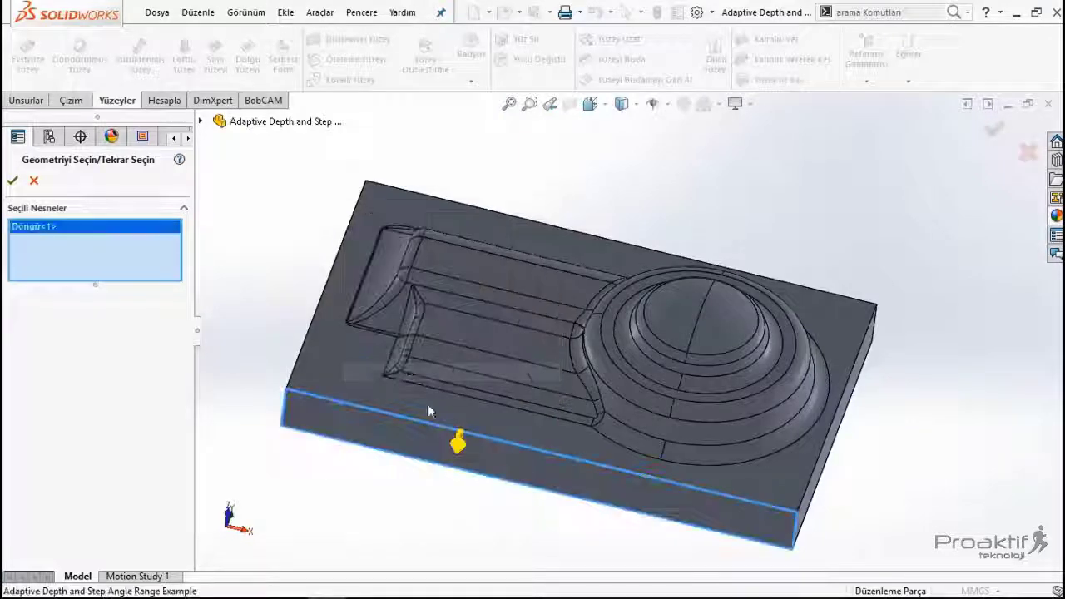
pyautogui.click(14, 183)
pyautogui.click(115, 350)
pyautogui.rightClick(117, 351)
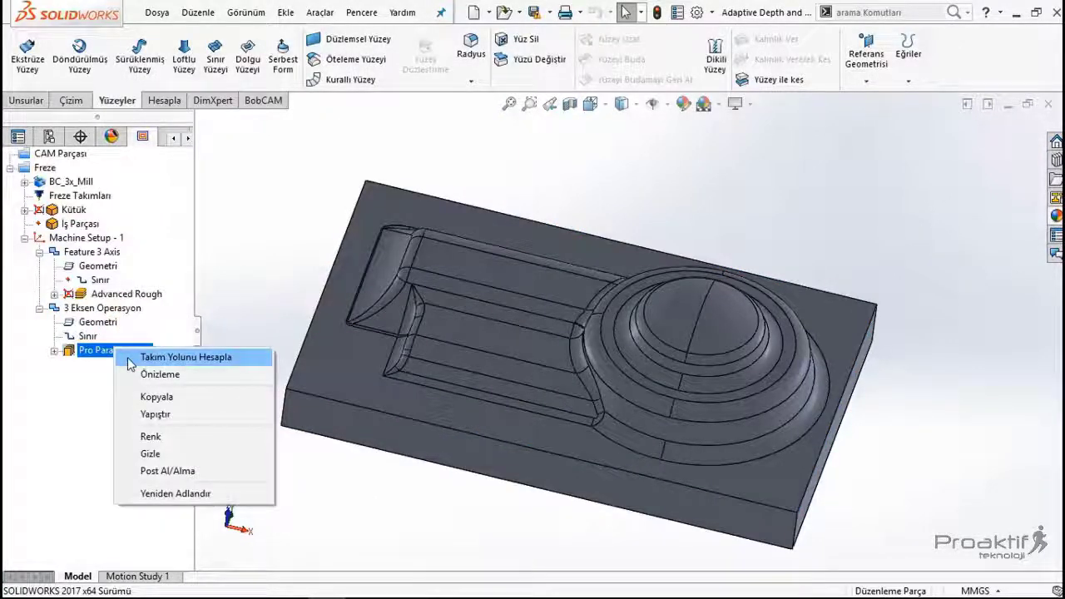
# Step: Compute the Pro Paralel İşleme toolpath and inspect the passes on the pocket walls
pyautogui.click(133, 358)
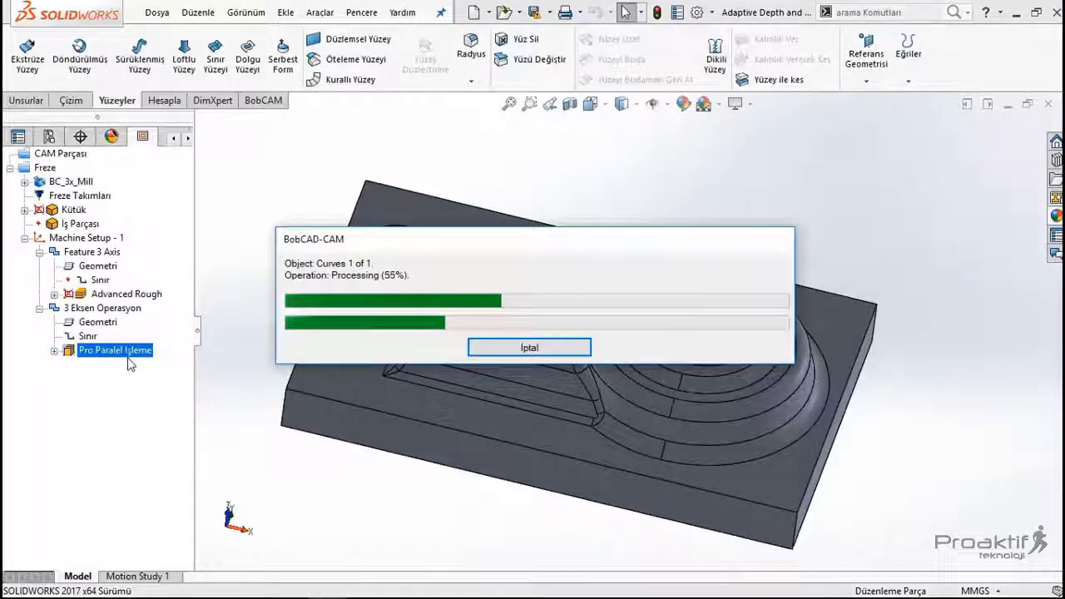
pyautogui.scroll(-5, 593, 300)
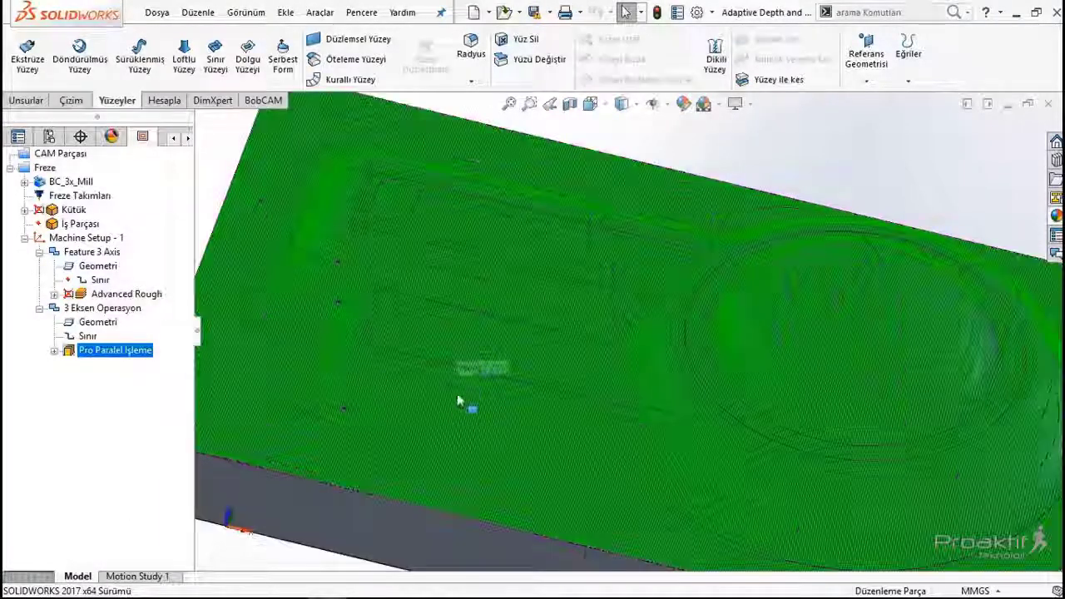
pyautogui.scroll(-3, 416, 344)
pyautogui.moveTo(417, 344)
pyautogui.mouseDown(button='middle')
pyautogui.moveTo(494, 360)
pyautogui.moveTo(449, 317)
pyautogui.moveTo(481, 340)
pyautogui.moveTo(557, 330)
pyautogui.mouseUp(button='middle')
pyautogui.scroll(3, 466, 333)
pyautogui.scroll(-3, 516, 333)
pyautogui.scroll(3, 557, 330)
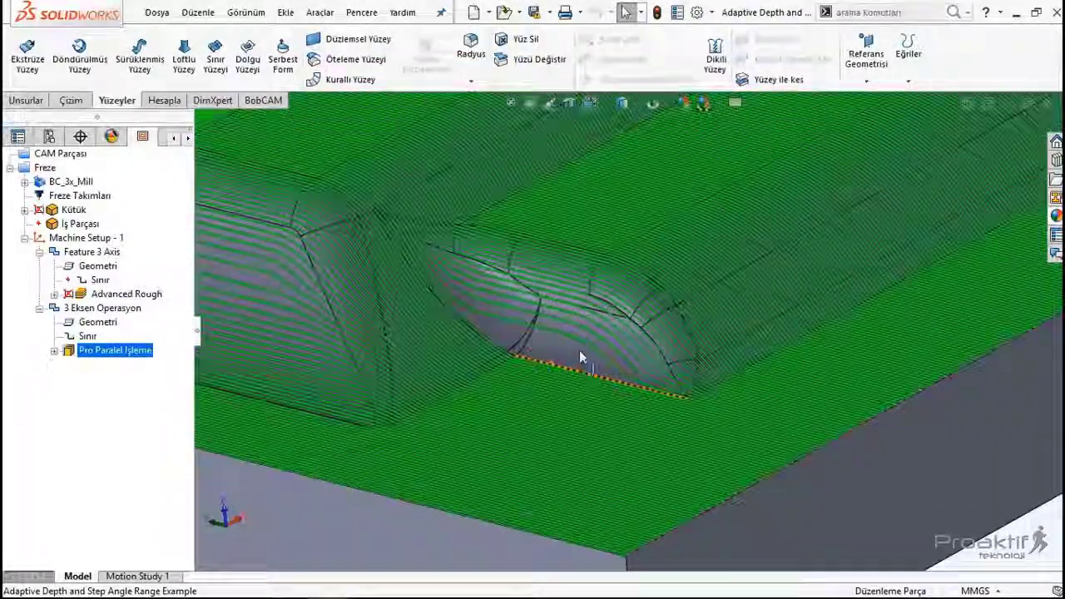
pyautogui.scroll(3, 580, 350)
pyautogui.scroll(-1, 616, 360)
pyautogui.scroll(-3, 516, 349)
pyautogui.scroll(-2, 516, 349)
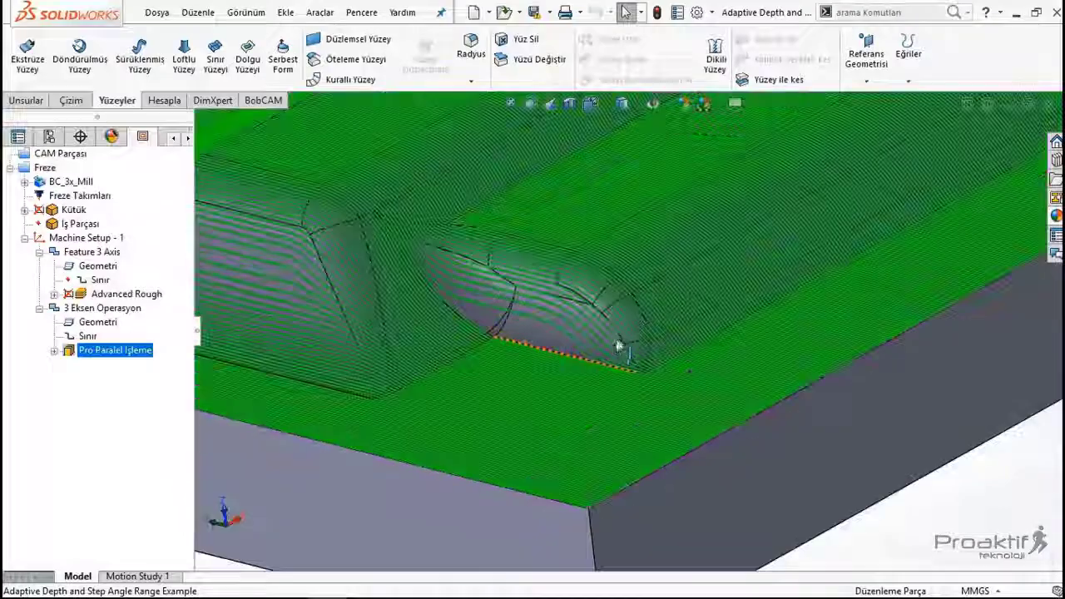
# Step: Orbit and zoom to inspect the passes on the rounded pocket end and top face
pyautogui.moveTo(536, 317); pyautogui.dragTo(472, 367, button='middle')
pyautogui.scroll(3, 894, 280)
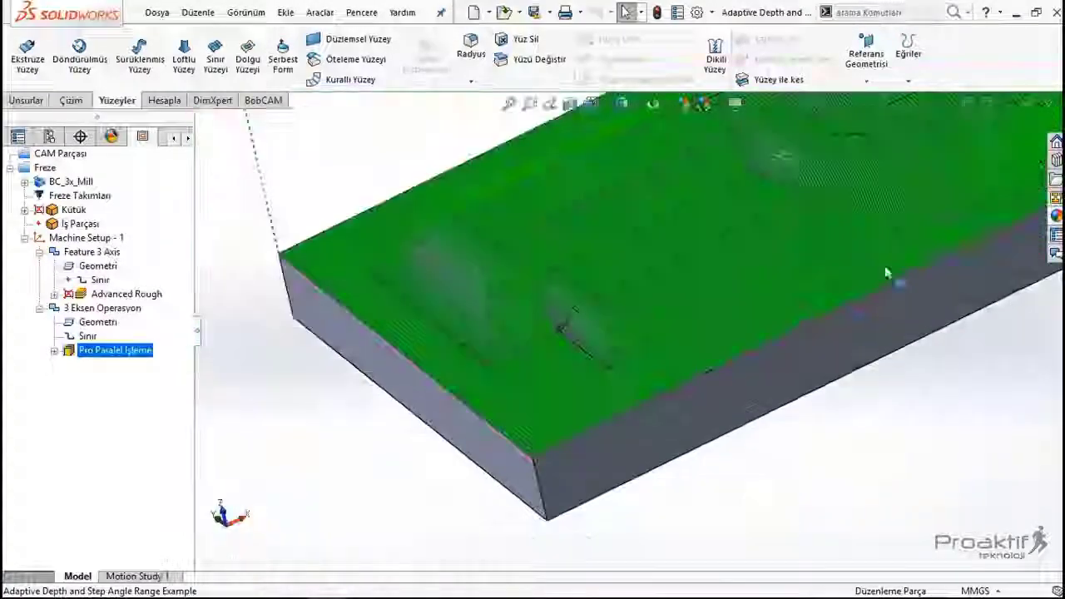
pyautogui.scroll(2, 887, 257)
pyautogui.moveTo(888, 257); pyautogui.dragTo(775, 333, button='middle')
pyautogui.scroll(-3, 580, 365)
pyautogui.scroll(-2, 580, 366)
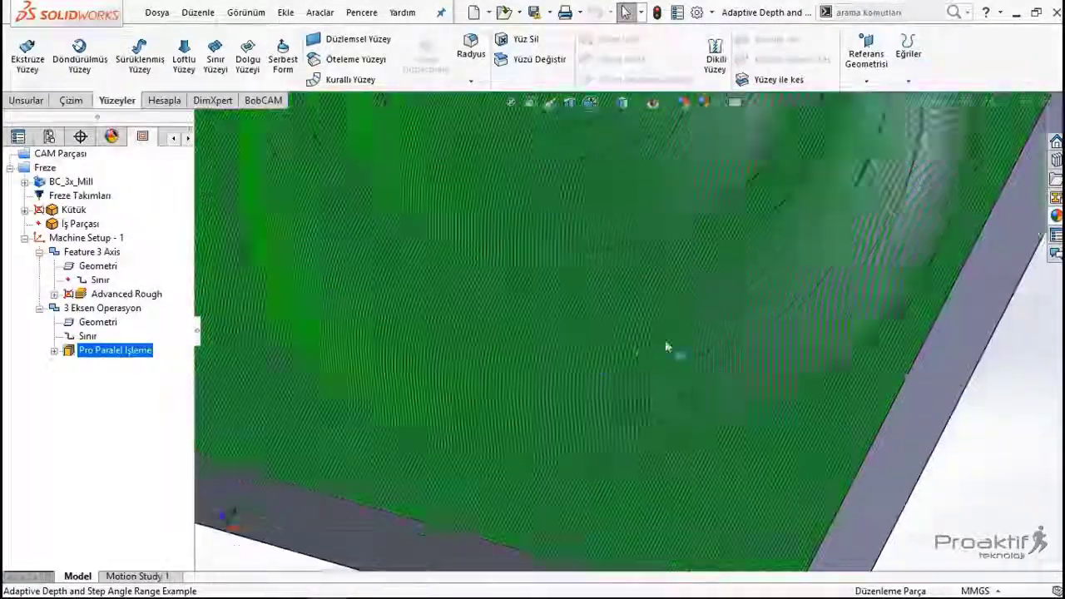
pyautogui.scroll(-2, 673, 352)
pyautogui.scroll(-1, 673, 352)
pyautogui.scroll(5, 486, 467)
pyautogui.moveTo(486, 466); pyautogui.dragTo(471, 297, button='middle')
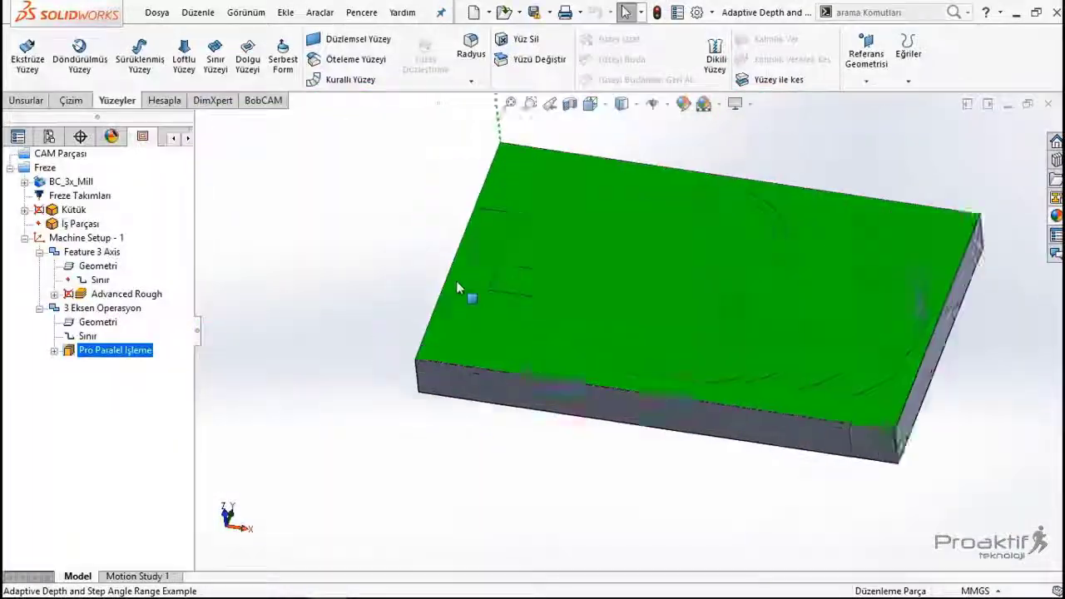
pyautogui.scroll(-3, 611, 386)
pyautogui.scroll(-3, 611, 386)
pyautogui.moveTo(611, 386); pyautogui.dragTo(669, 315, button='middle')
pyautogui.scroll(3, 669, 315)
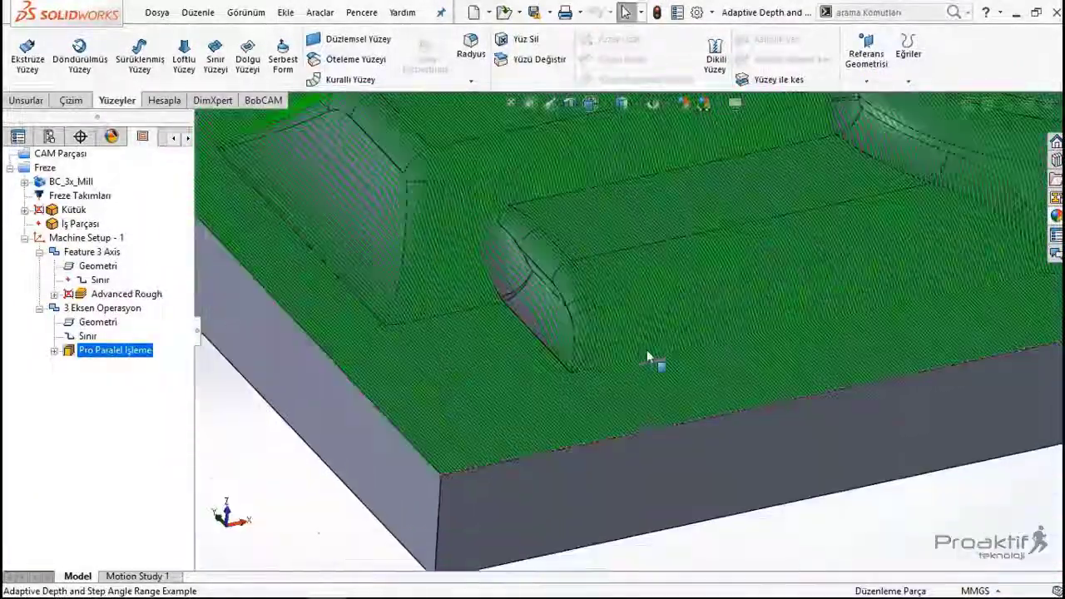
pyautogui.click(92, 308)
pyautogui.rightClick(92, 308)
# Step: Edit the 3 Eksen Operasyon to use Zik Zak passes at a 45° angle, and recompute it
pyautogui.click(147, 122)
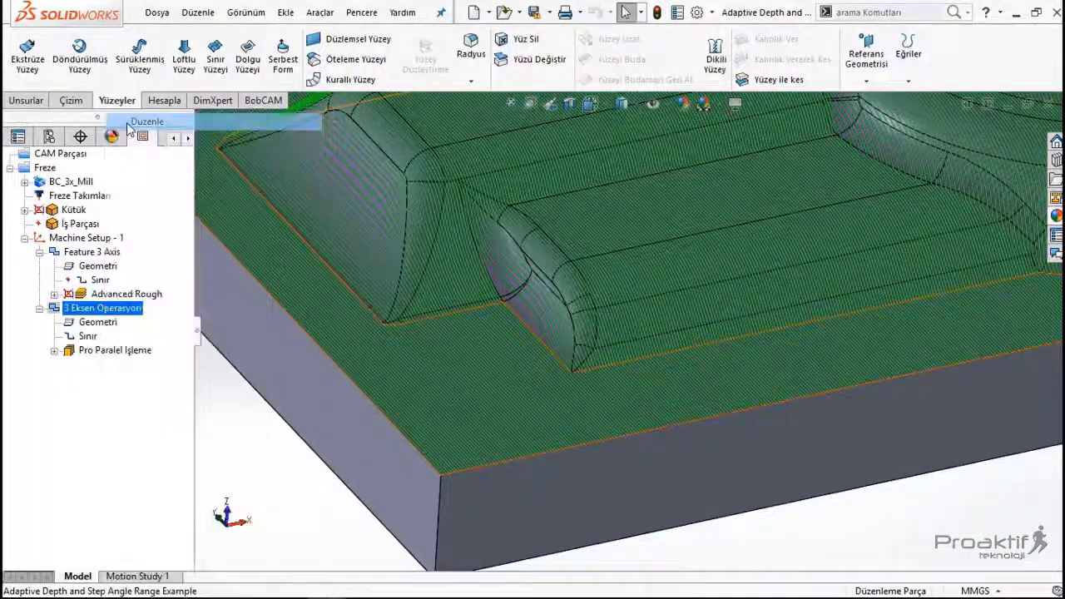
pyautogui.click(274, 141)
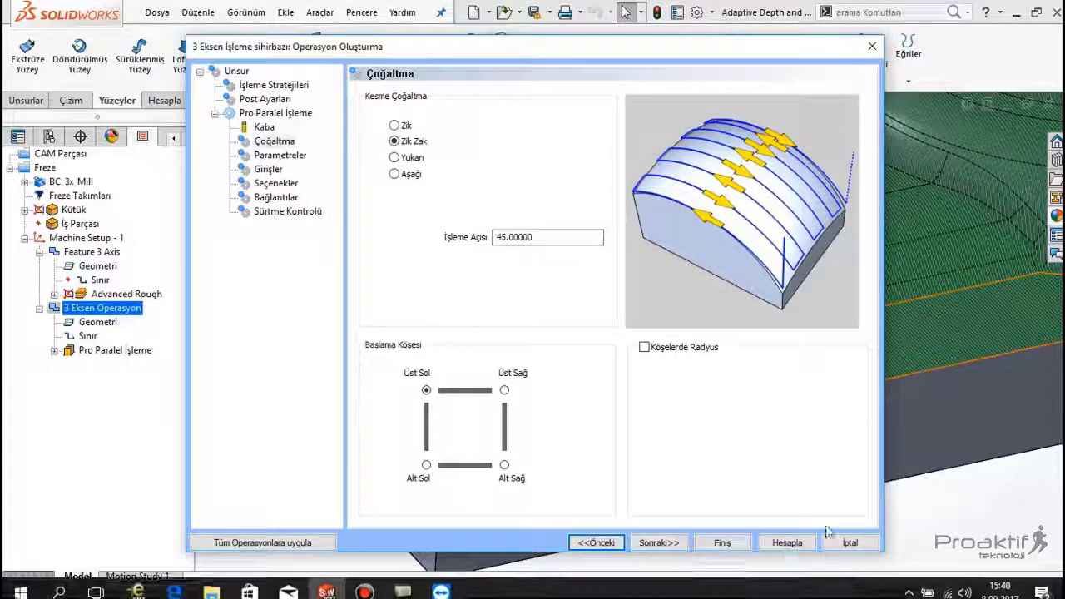
pyautogui.click(804, 544)
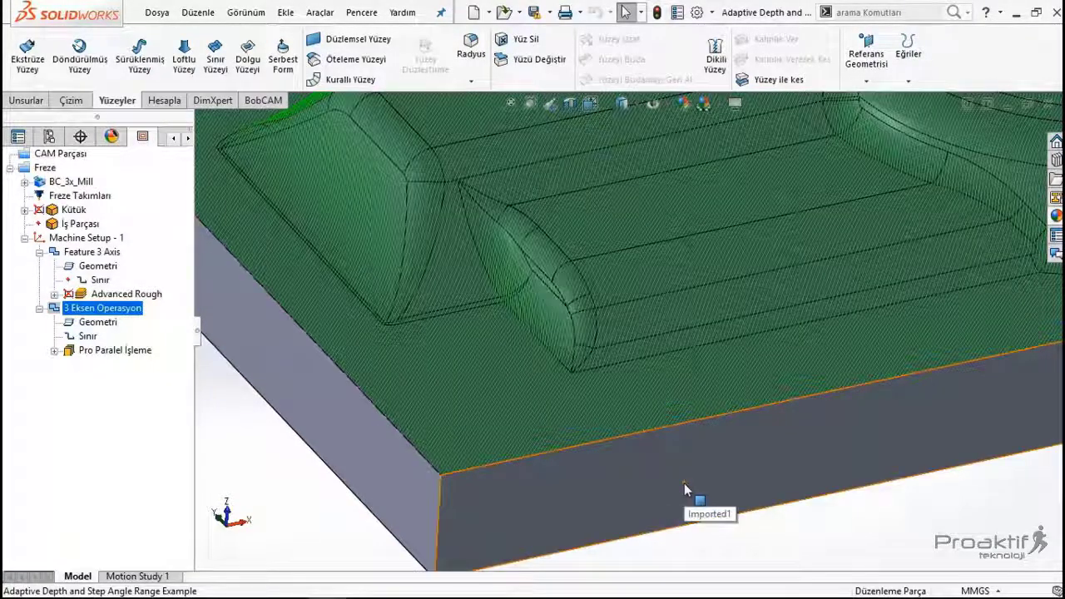
pyautogui.scroll(-5, 714, 316)
pyautogui.scroll(5, 576, 422)
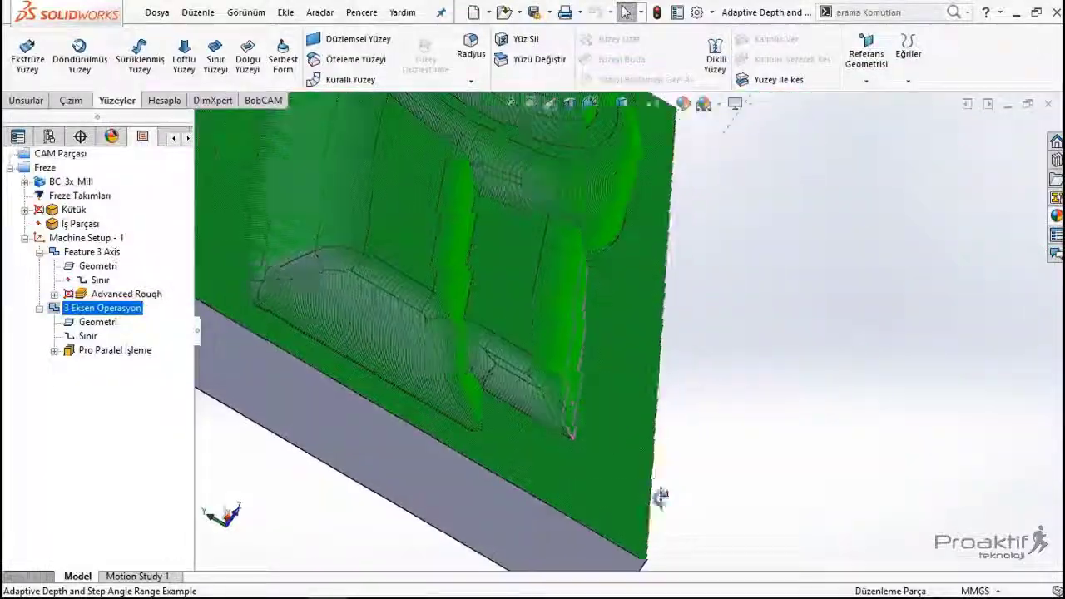
pyautogui.scroll(-5, 577, 422)
pyautogui.scroll(8, 574, 381)
pyautogui.scroll(3, 575, 381)
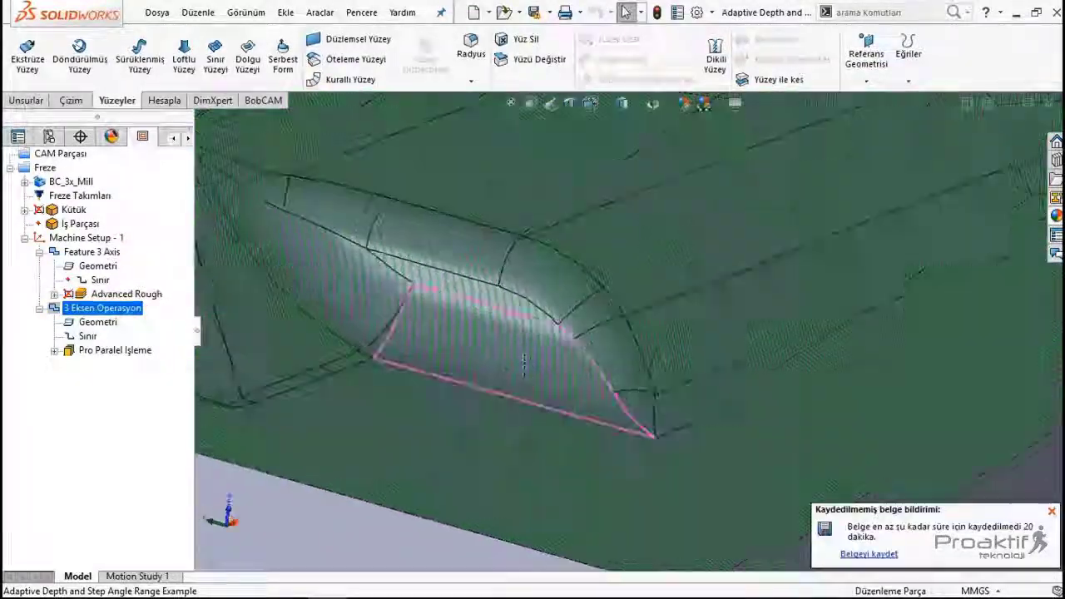
pyautogui.scroll(3, 574, 381)
pyautogui.scroll(3, 575, 382)
pyautogui.scroll(2, 533, 416)
pyautogui.scroll(-8, 471, 572)
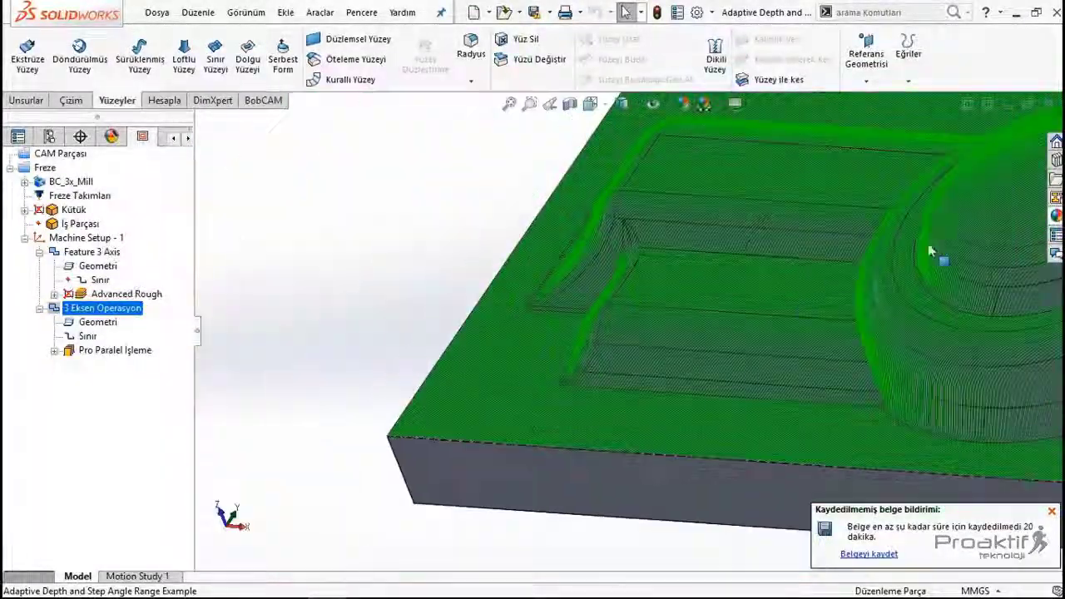
pyautogui.moveTo(749, 375)
pyautogui.mouseDown(button='middle')
pyautogui.moveTo(888, 433)
pyautogui.moveTo(837, 386)
pyautogui.mouseUp(button='middle')
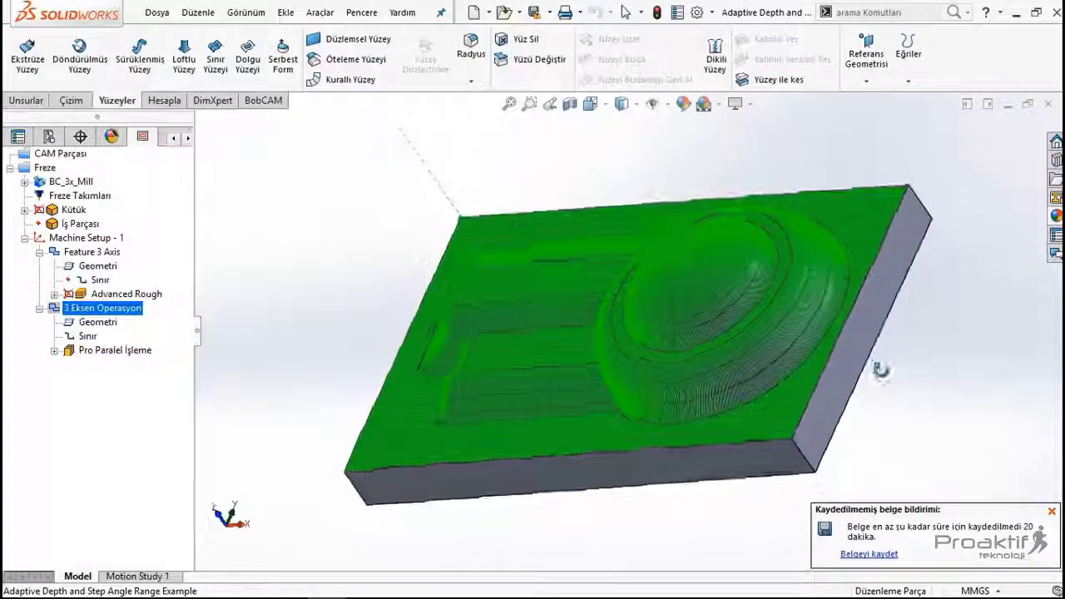
pyautogui.scroll(5, 757, 358)
pyautogui.scroll(-6, 741, 348)
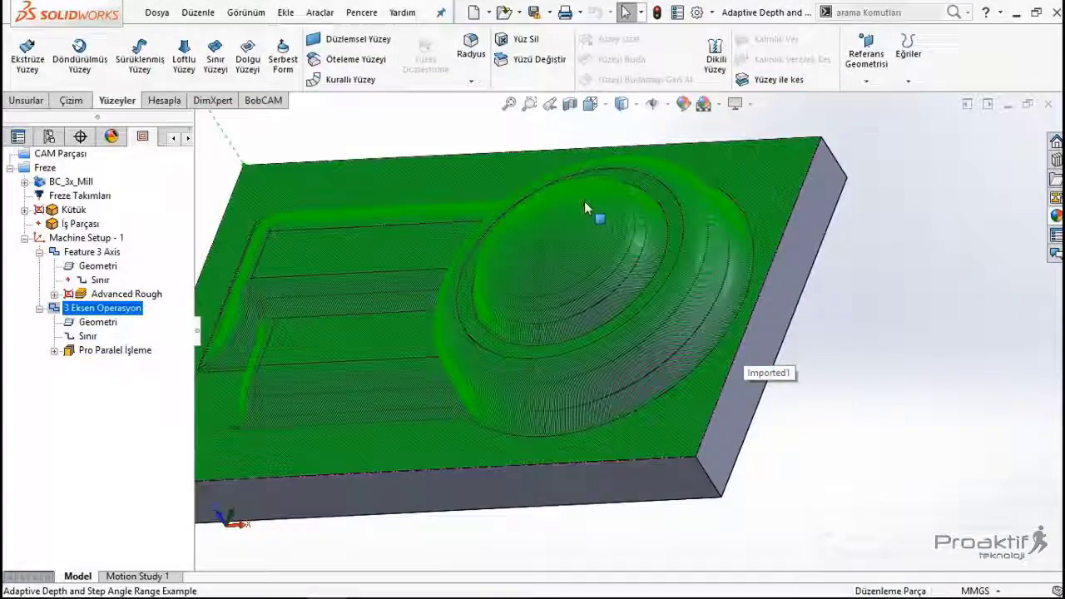
pyautogui.moveTo(587, 207); pyautogui.dragTo(642, 368, button='middle')
pyautogui.scroll(3, 643, 368)
pyautogui.scroll(-3, 642, 367)
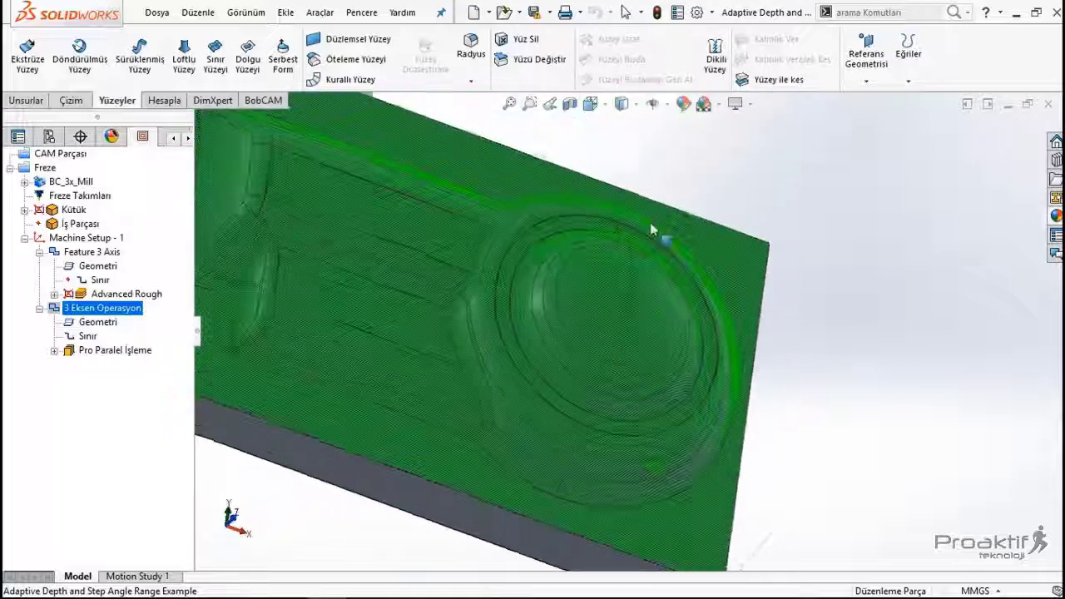
pyautogui.moveTo(650, 222); pyautogui.dragTo(483, 362, button='middle')
pyautogui.scroll(-3, 483, 362)
pyautogui.moveTo(587, 398)
pyautogui.mouseDown(button='middle')
pyautogui.moveTo(521, 329)
pyautogui.moveTo(542, 353)
pyautogui.mouseUp(button='middle')
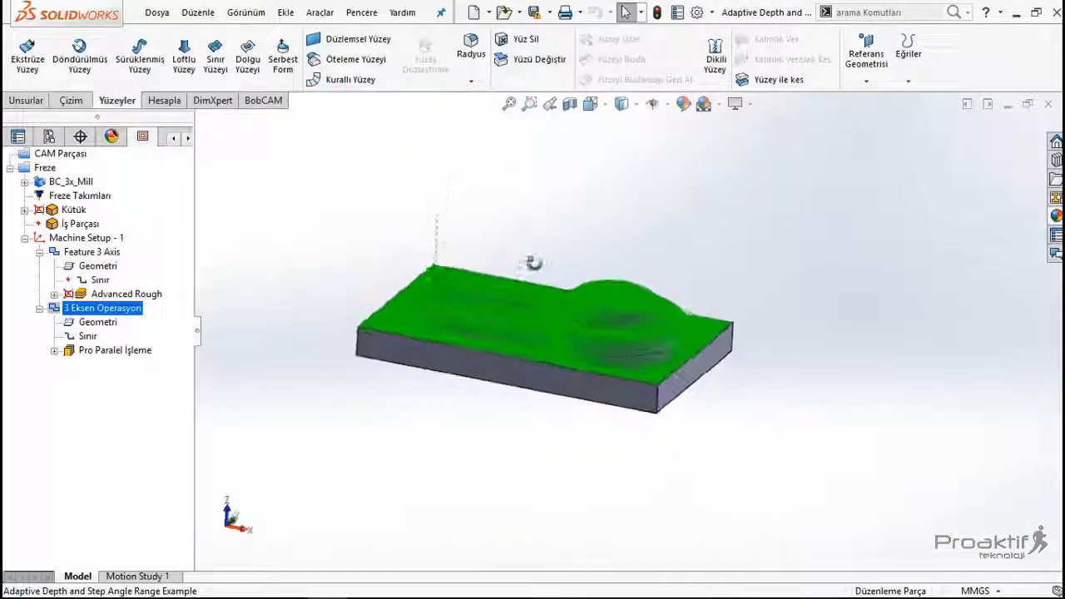
pyautogui.scroll(-3, 533, 355)
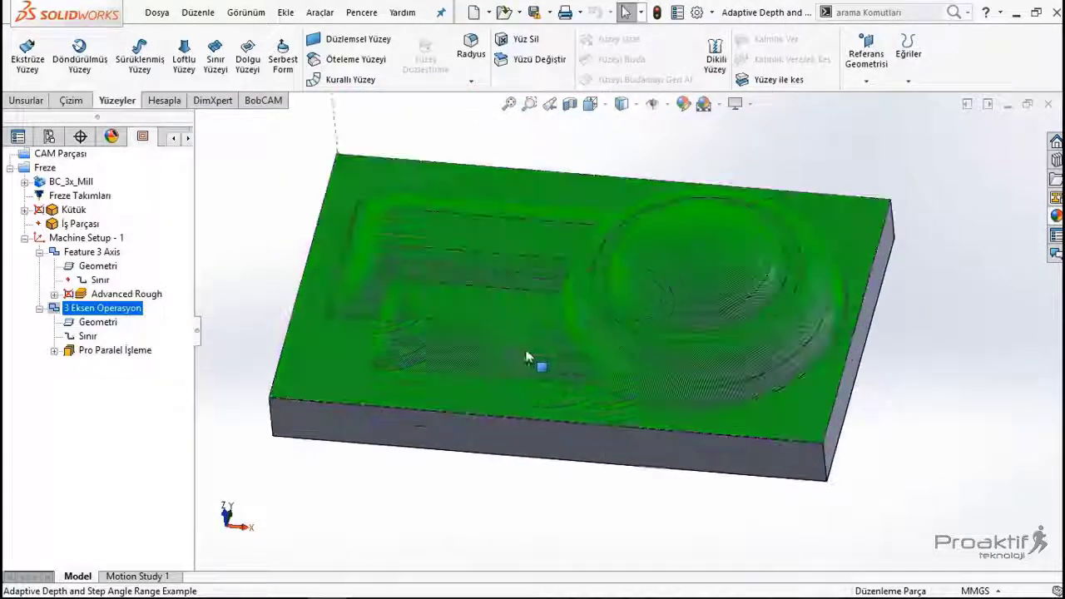
pyautogui.moveTo(529, 348); pyautogui.dragTo(519, 297, button='middle')
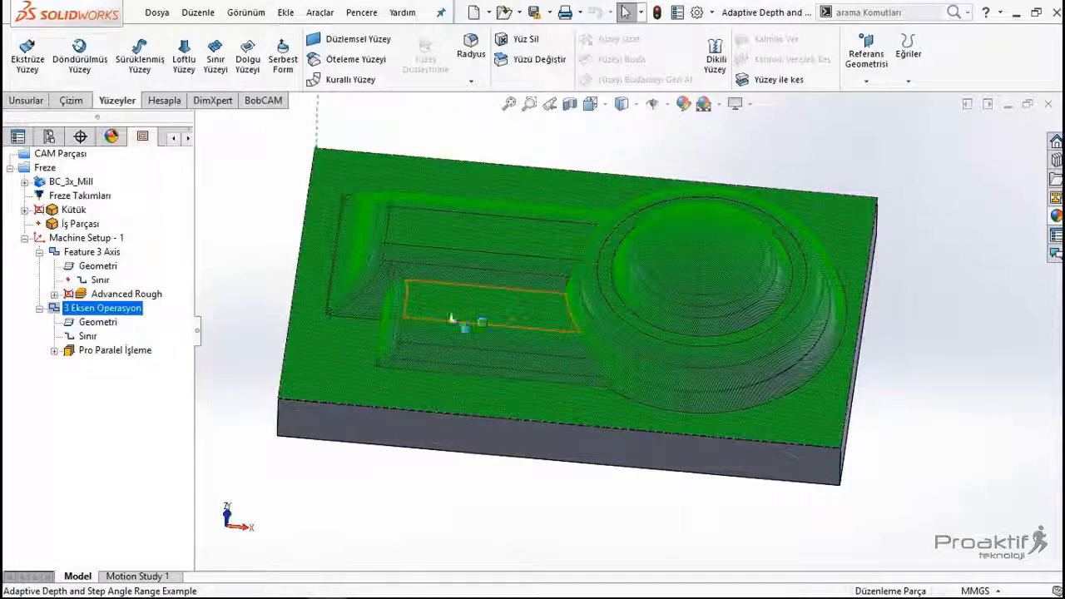
pyautogui.scroll(-2, 438, 299)
pyautogui.scroll(-1, 436, 297)
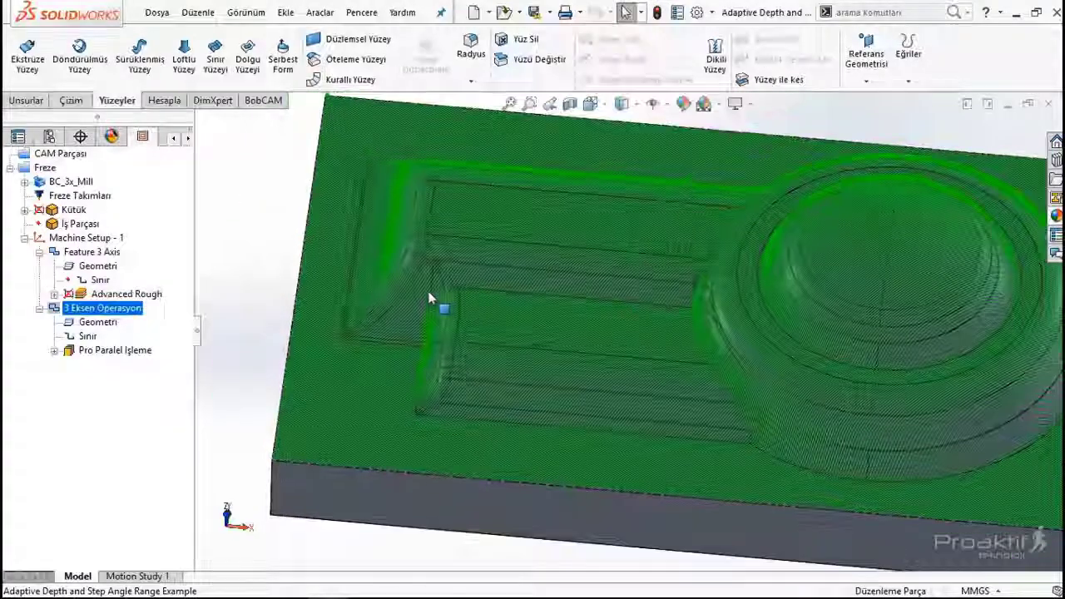